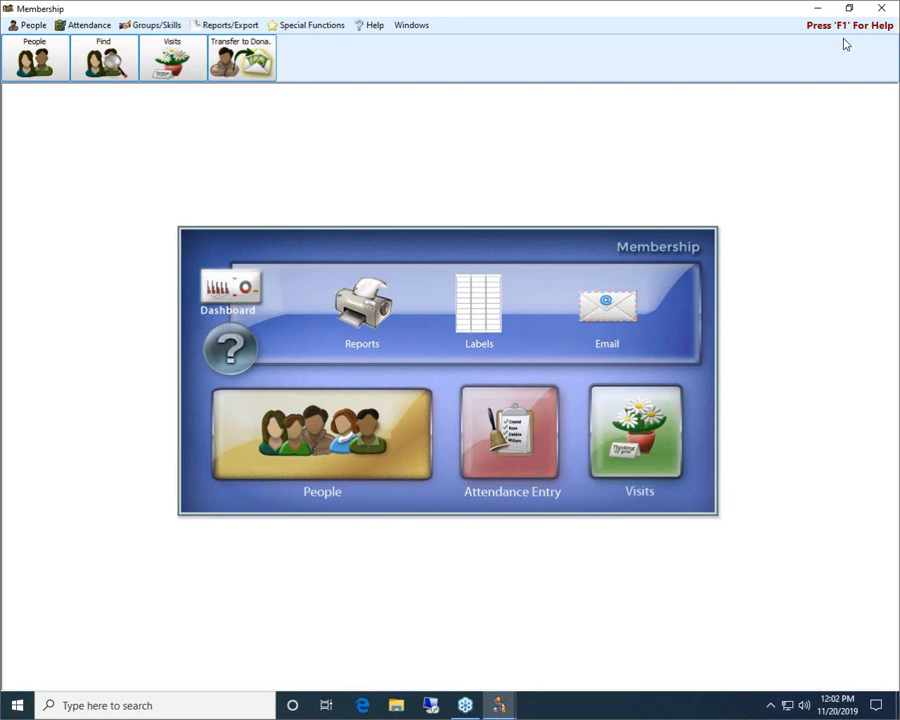
Open the Attendance Entry window and shift it slightly upward.
{"action": "left_click", "coordinate": [91, 28]}
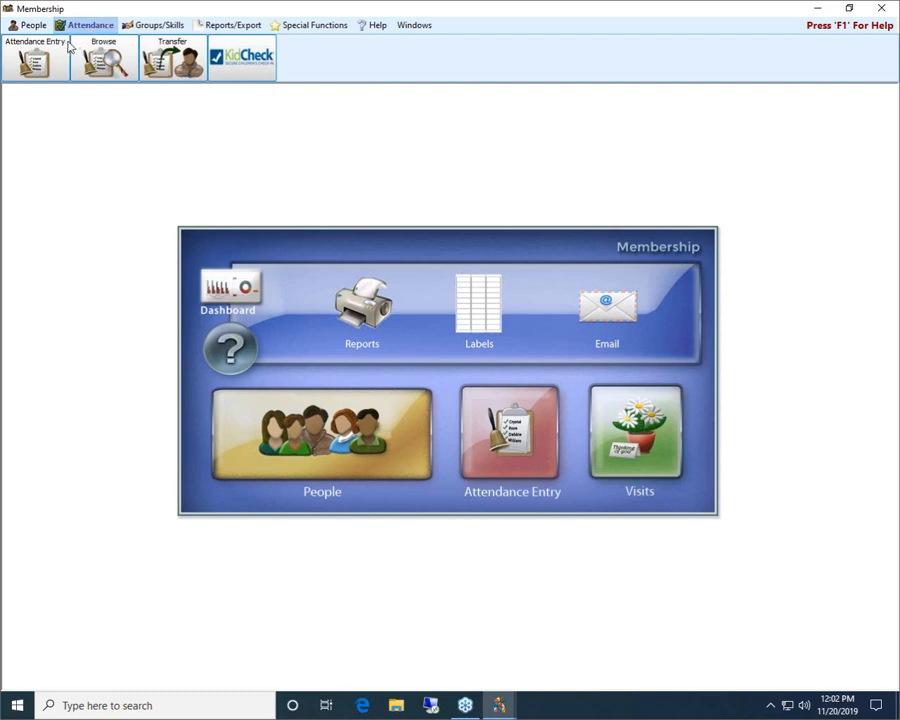
{"action": "left_click", "coordinate": [46, 45]}
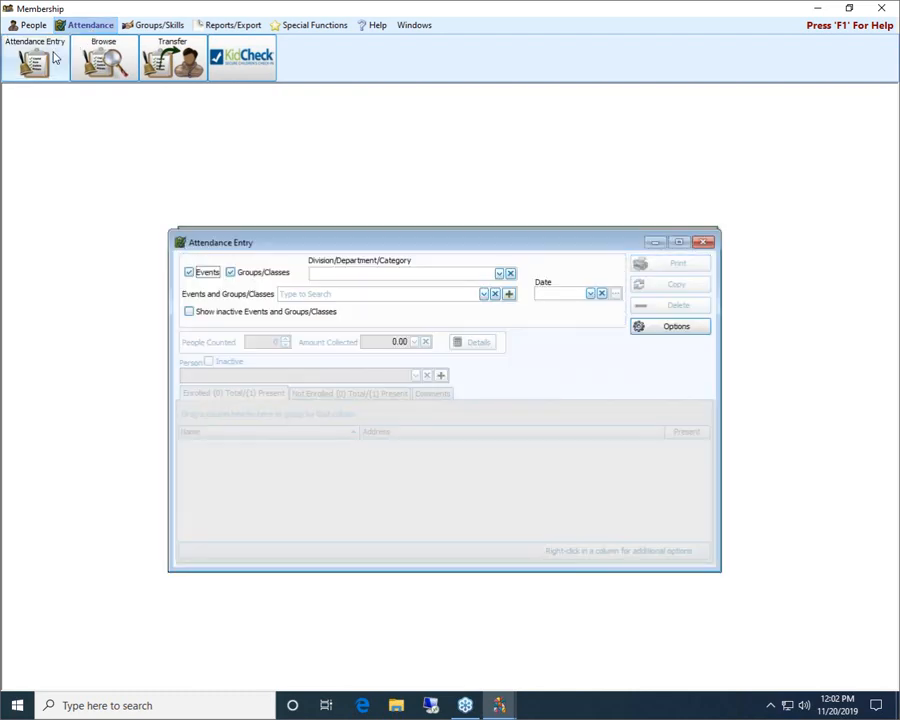
{"action": "left_click", "coordinate": [704, 242]}
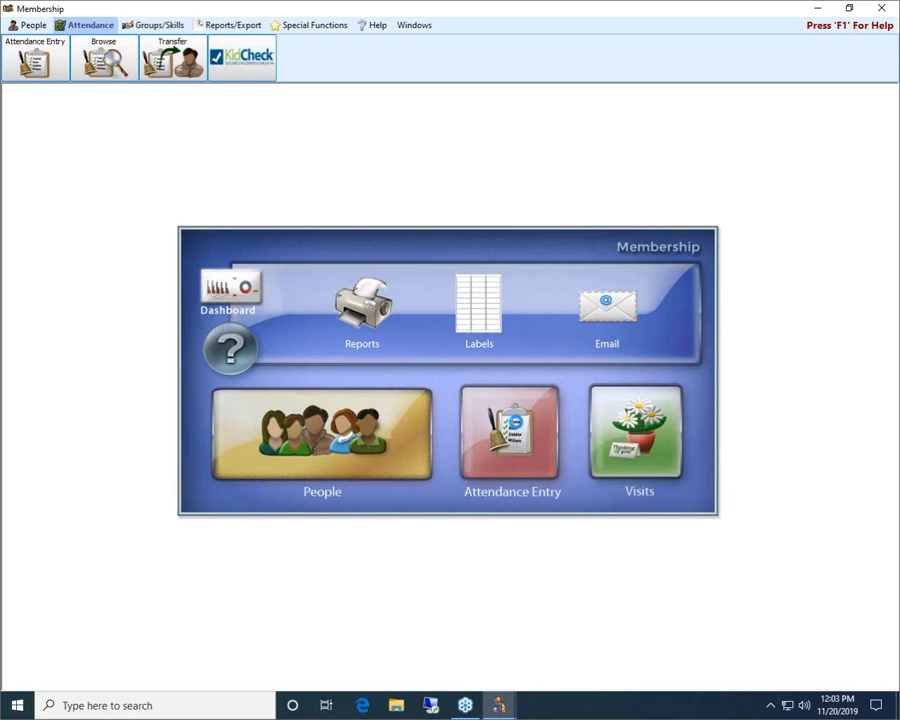
{"action": "left_click", "coordinate": [517, 430]}
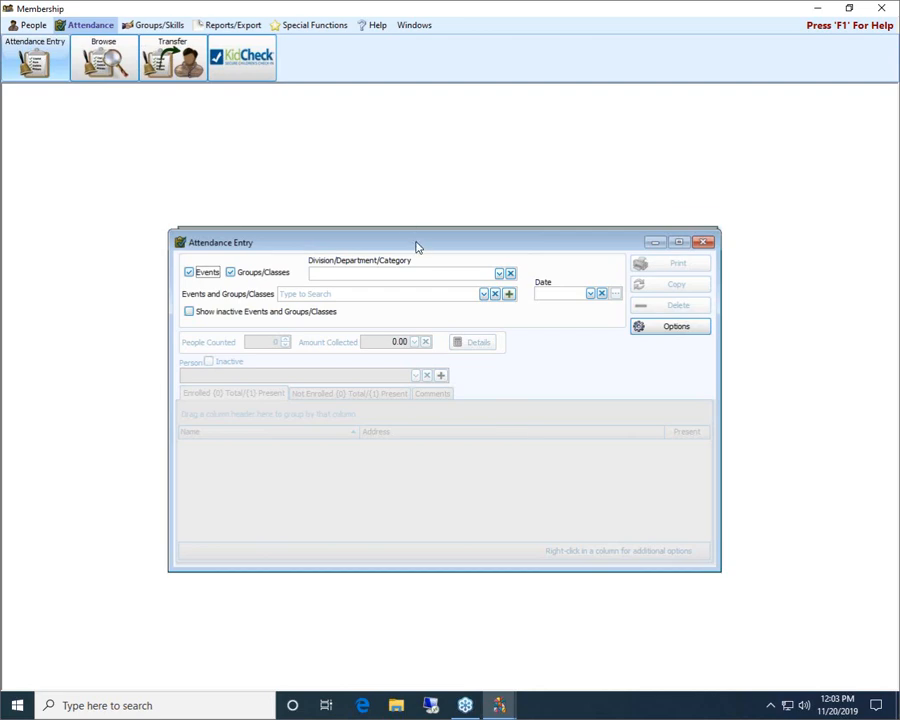
{"action": "left_click_drag", "start_coordinate": [416, 246], "coordinate": [416, 238]}
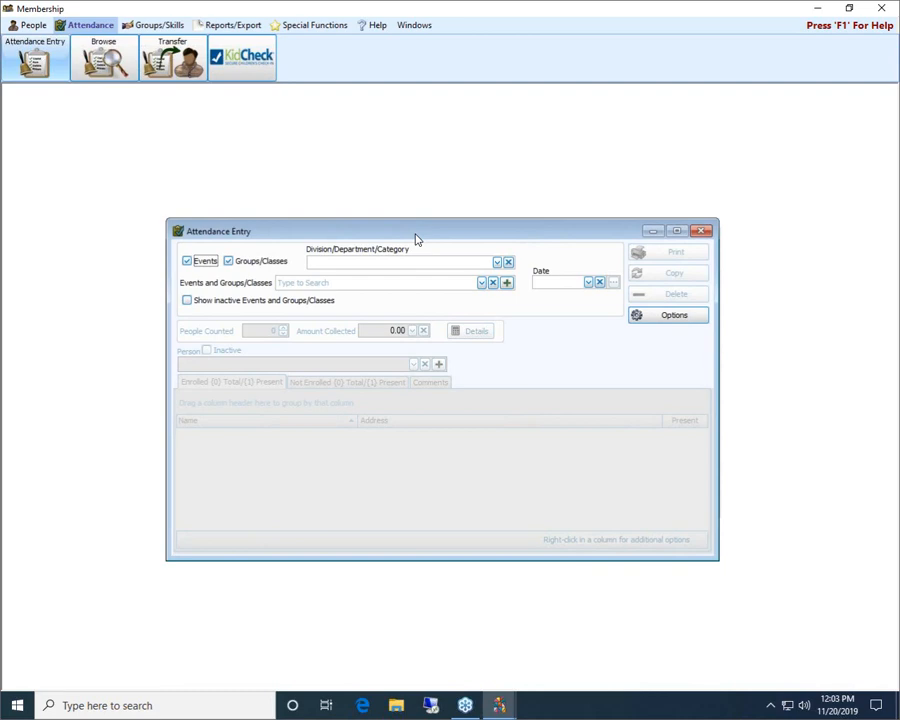
Examine the combined list of events and groups/classes, noting which entries are flagged as events.
{"action": "left_click", "coordinate": [229, 262]}
{"action": "left_click", "coordinate": [482, 283]}
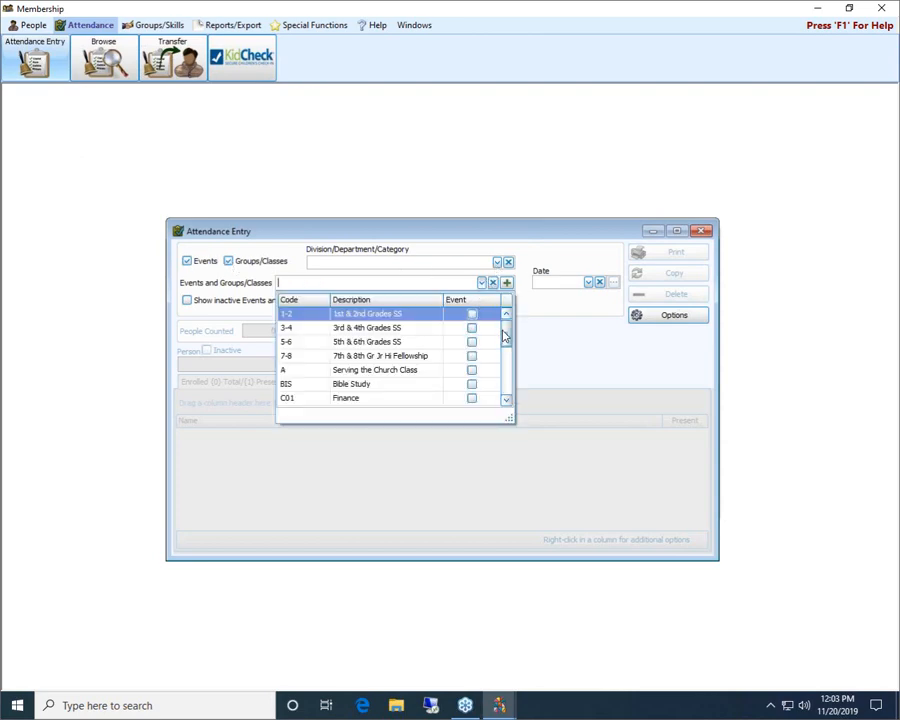
{"action": "left_click_drag", "start_coordinate": [505, 336], "coordinate": [506, 369]}
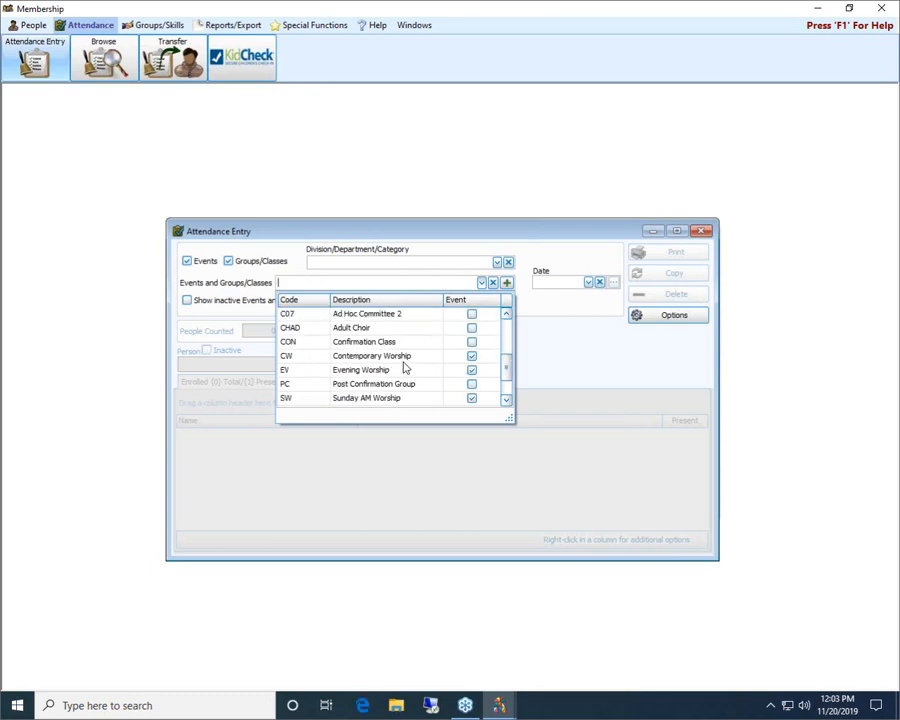
{"action": "left_click", "coordinate": [472, 369]}
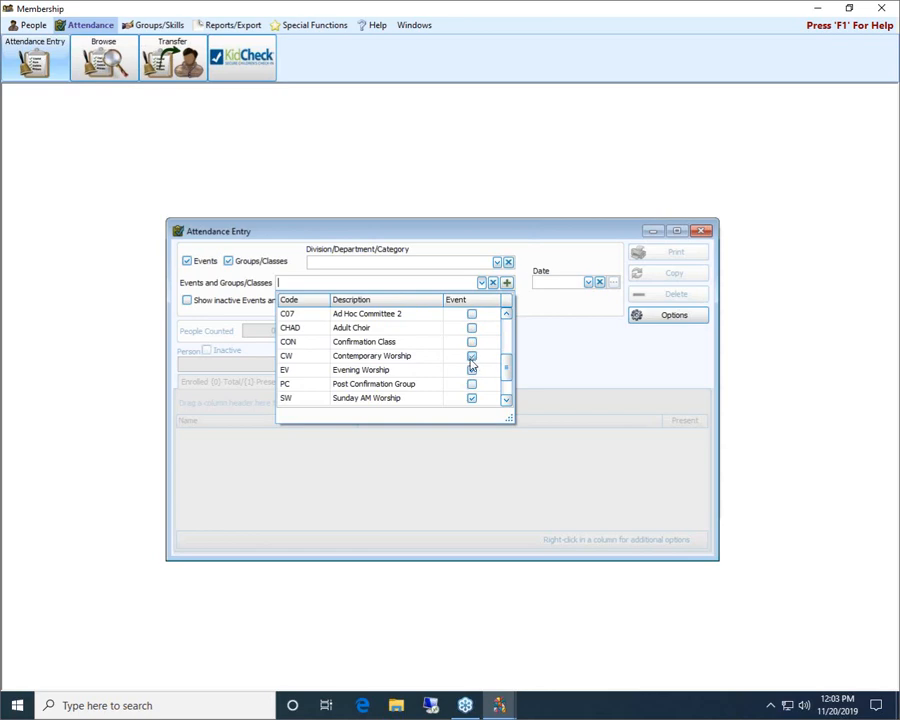
{"action": "left_click", "coordinate": [572, 368]}
Exclude groups/classes from the attendance choices and examine the list of events alone.
{"action": "left_click", "coordinate": [228, 261]}
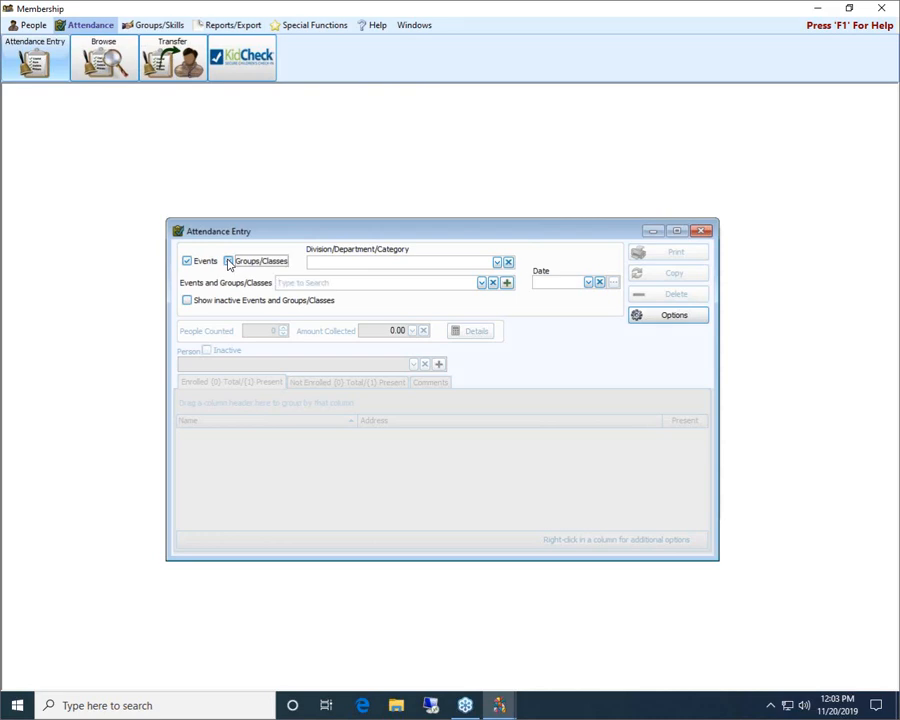
{"action": "left_click", "coordinate": [482, 284]}
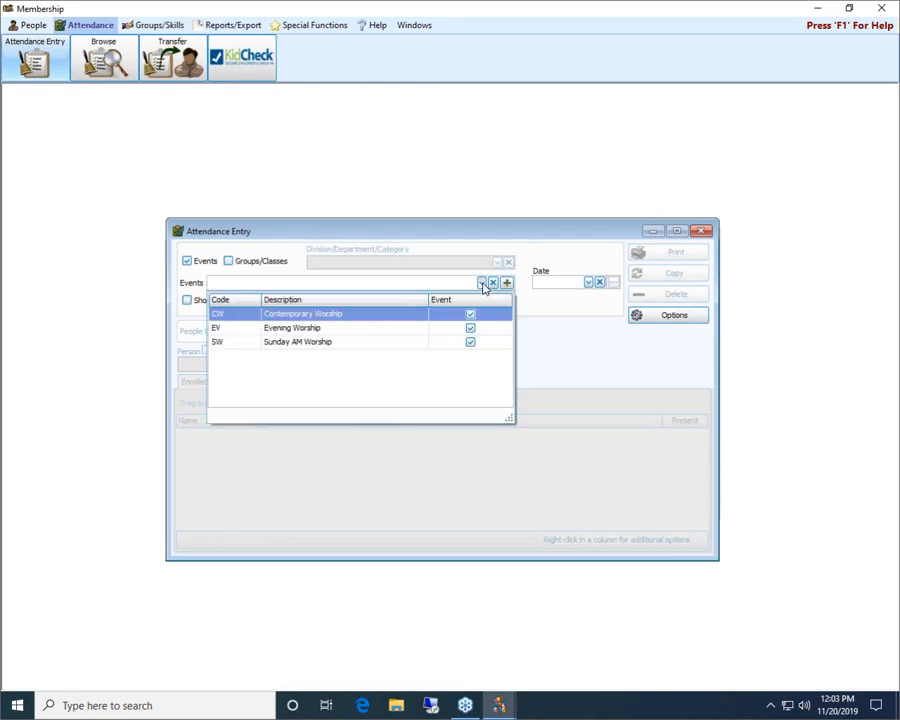
{"action": "left_click", "coordinate": [482, 284]}
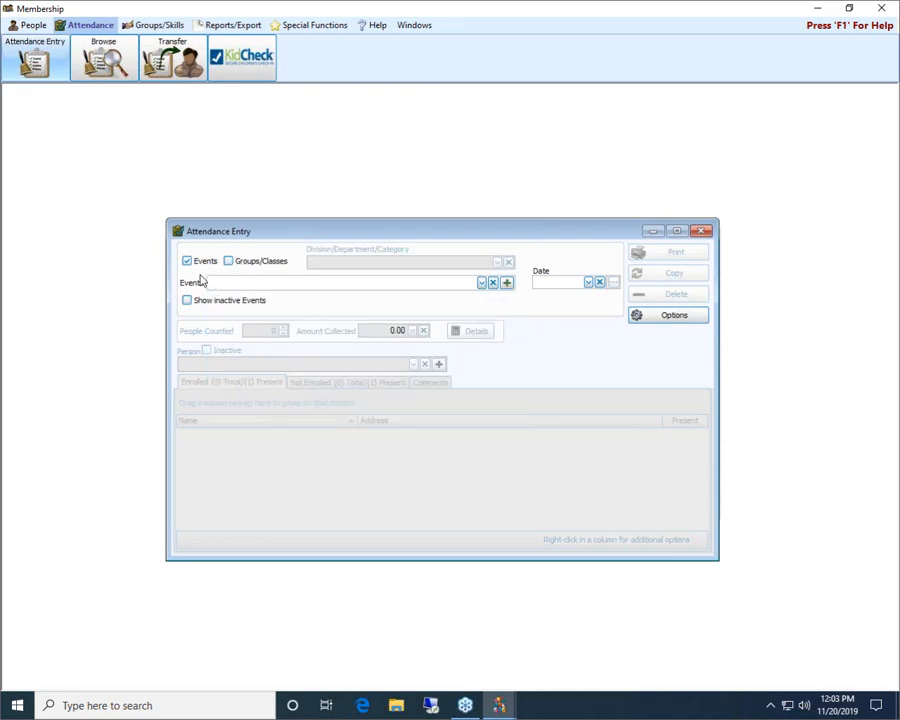
Restrict the attendance choices to groups/classes without events and examine the full list.
{"action": "left_click", "coordinate": [228, 261]}
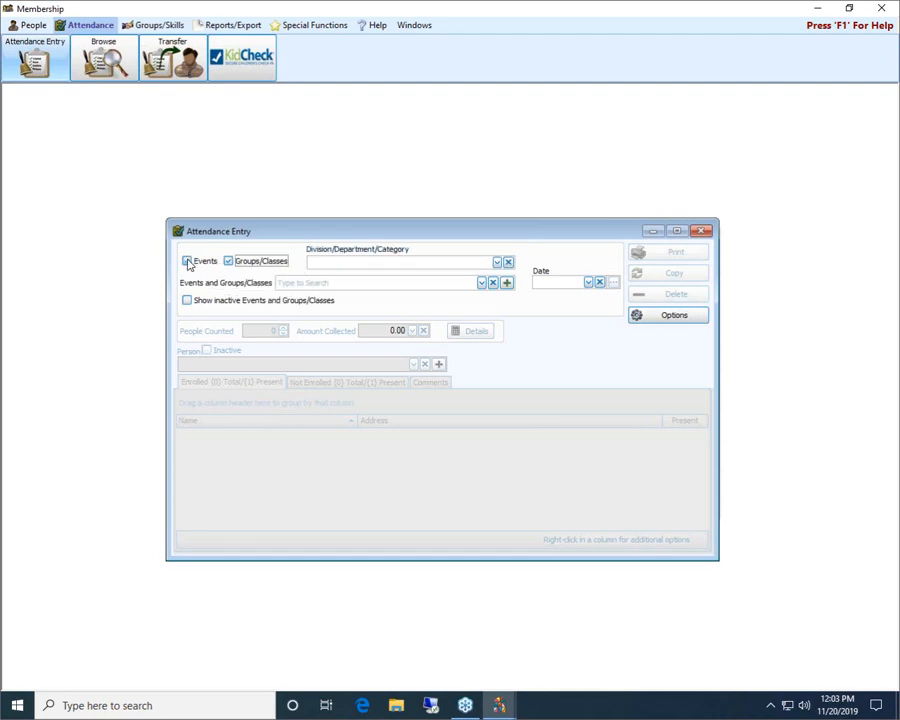
{"action": "left_click", "coordinate": [187, 261]}
{"action": "left_click", "coordinate": [482, 284]}
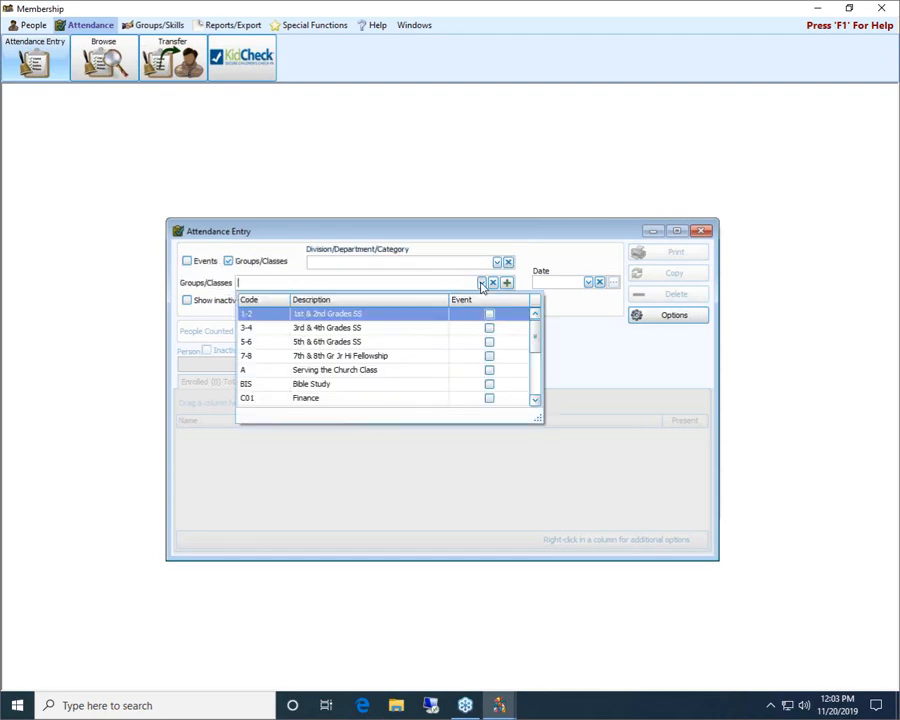
{"action": "scroll", "coordinate": [480, 302], "scroll_direction": "down", "scroll_amount": 1}
{"action": "scroll", "coordinate": [480, 302], "scroll_direction": "down", "scroll_amount": 2}
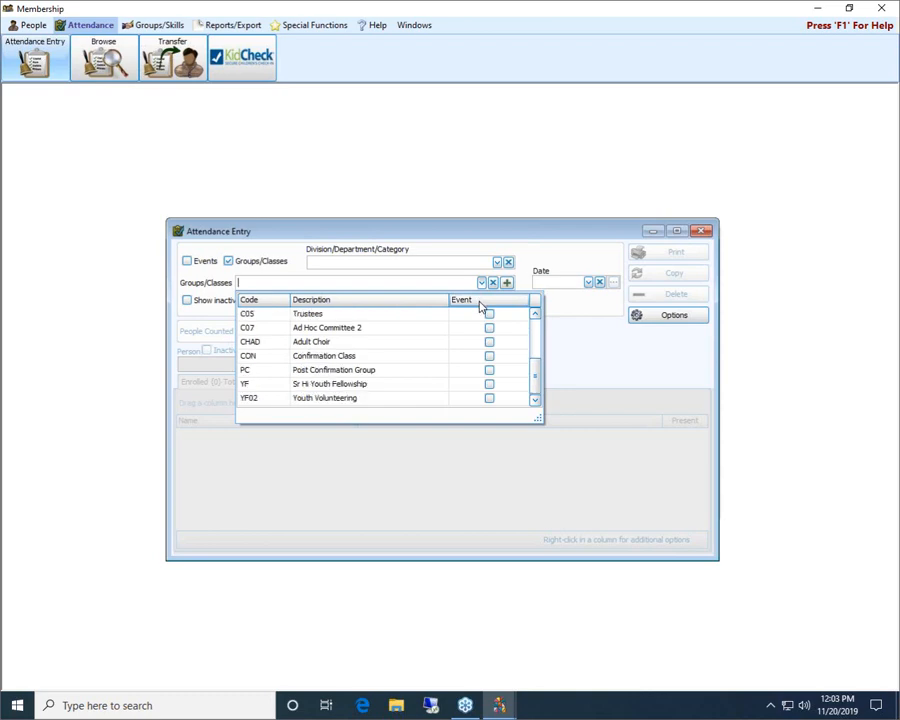
{"action": "scroll", "coordinate": [480, 304], "scroll_direction": "up", "scroll_amount": 3}
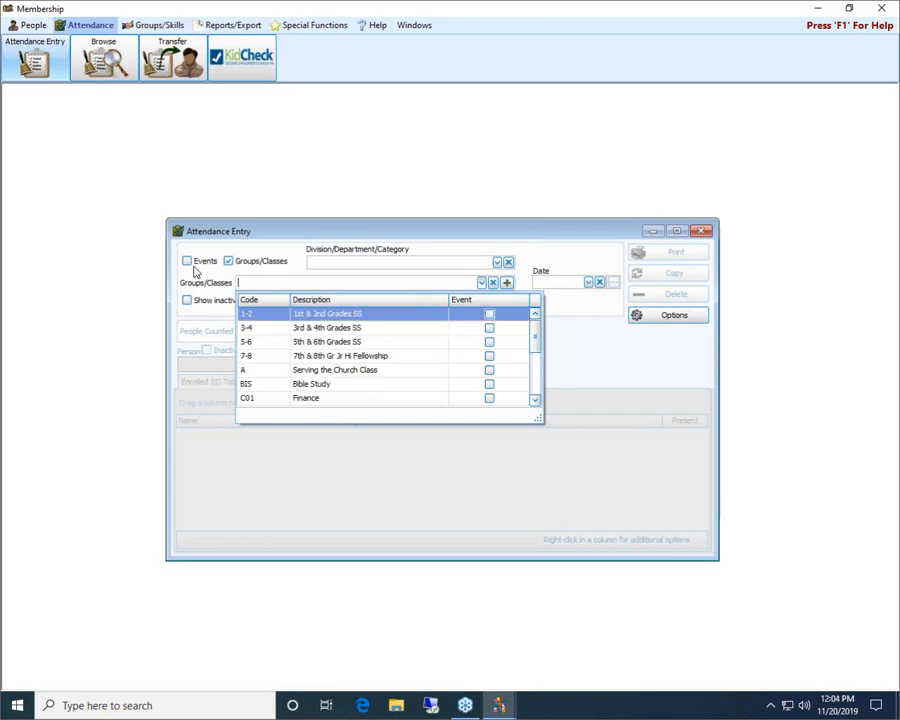
{"action": "left_click", "coordinate": [283, 249]}
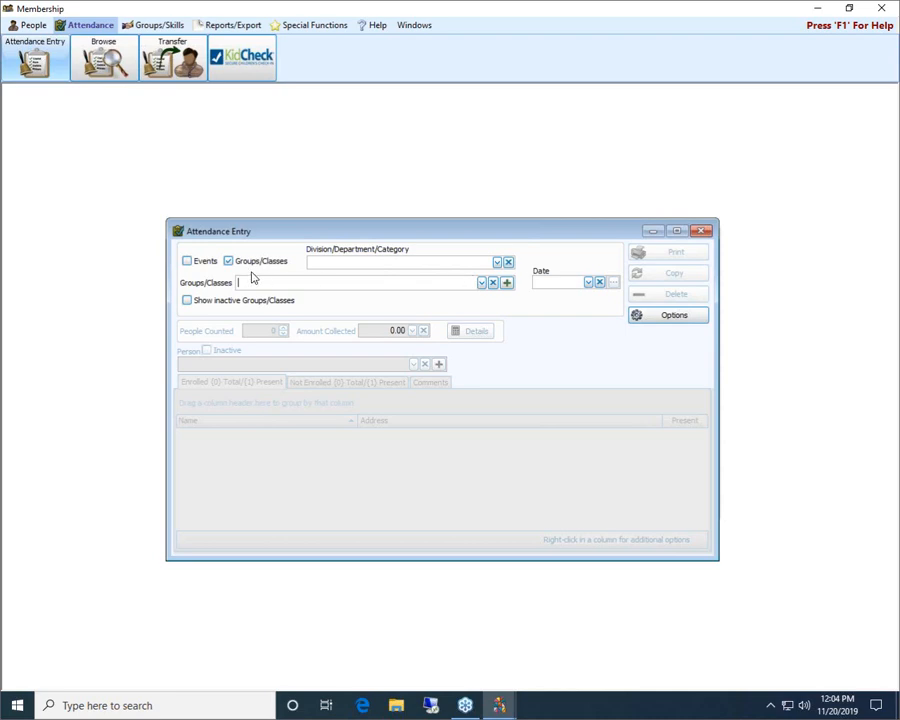
Filter the groups by the Classes category and examine the resulting list.
{"action": "left_click", "coordinate": [497, 263]}
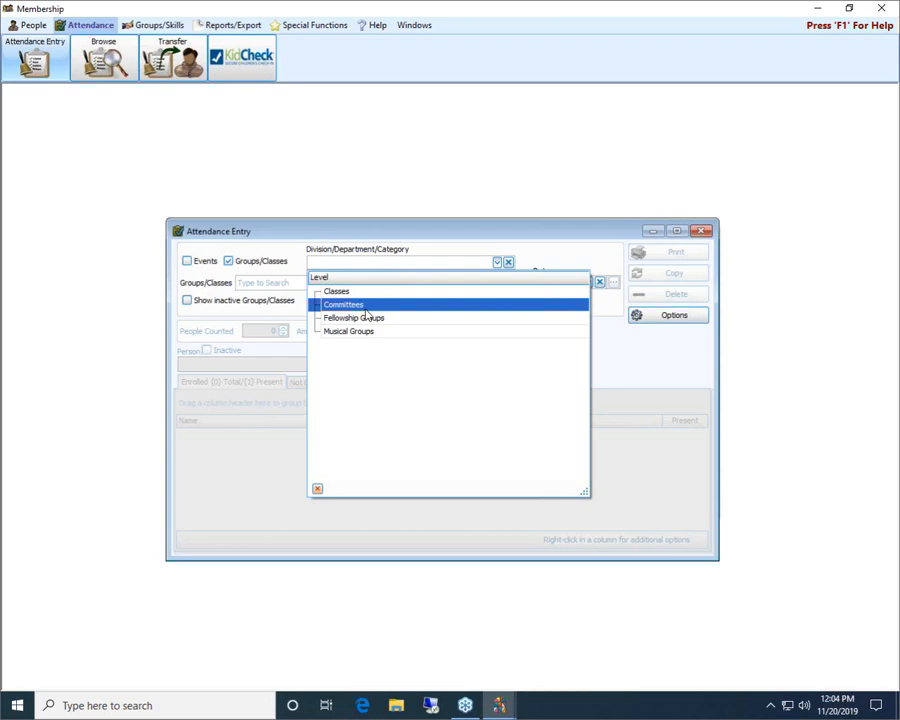
{"action": "left_click", "coordinate": [355, 293]}
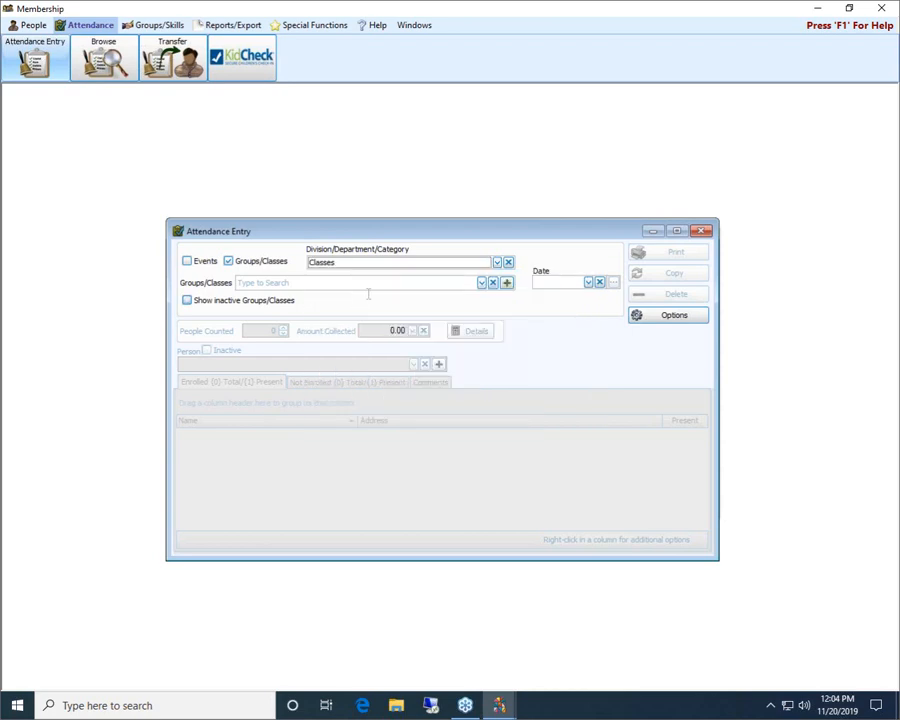
{"action": "left_click", "coordinate": [481, 283]}
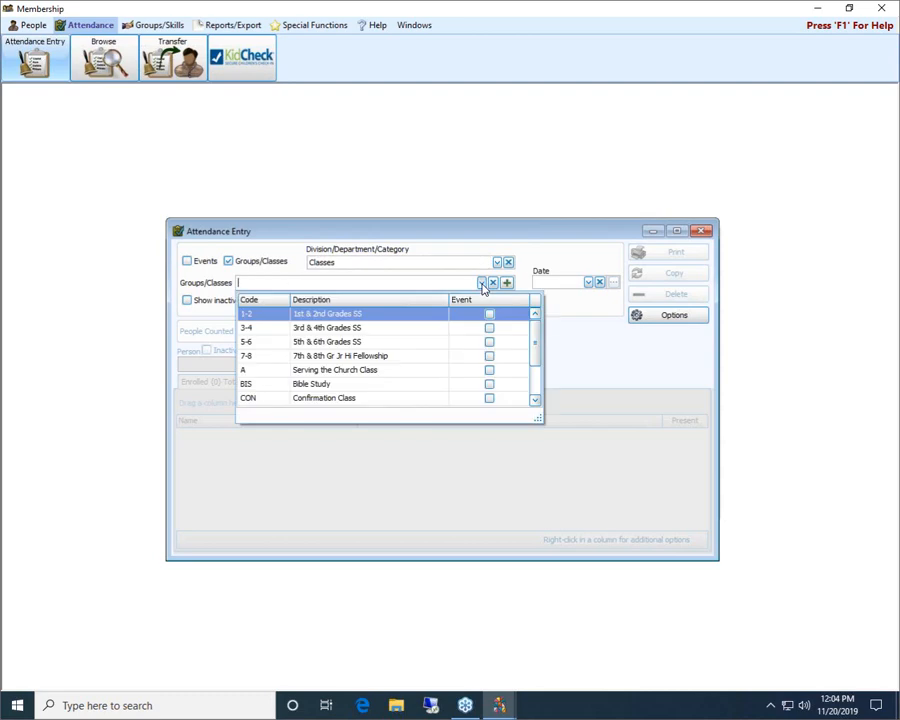
{"action": "mouse_move", "coordinate": [535, 343]}
{"action": "left_mouse_down"}
{"action": "mouse_move", "coordinate": [542, 372]}
{"action": "mouse_move", "coordinate": [533, 334]}
{"action": "left_mouse_up"}
Switch the Division/Department/Category filter to Committees and examine the groups listed under it.
{"action": "left_click", "coordinate": [496, 263]}
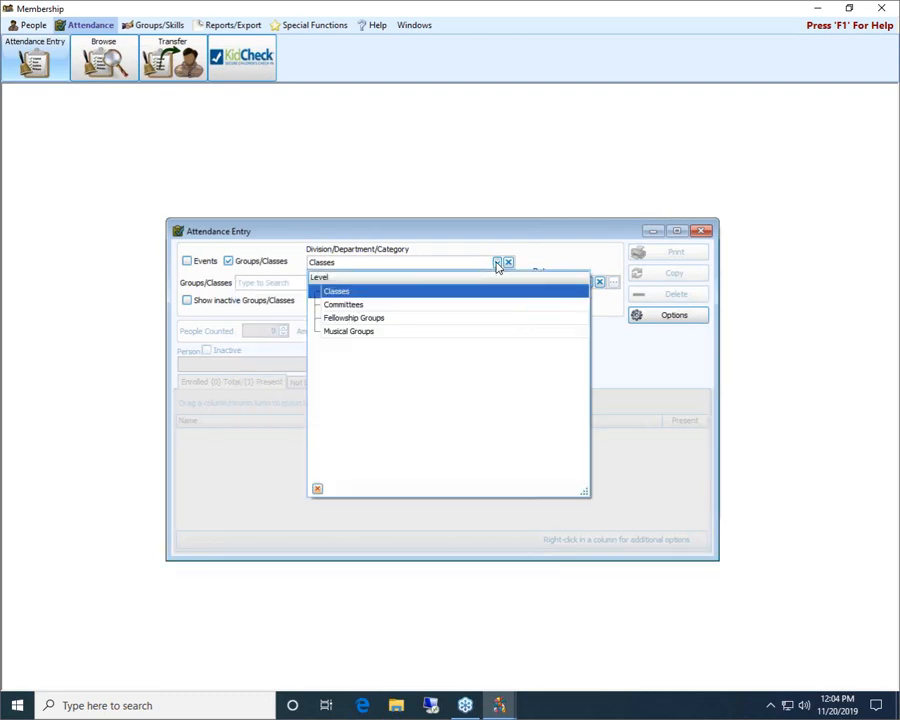
{"action": "left_click", "coordinate": [344, 304]}
{"action": "left_click", "coordinate": [481, 283]}
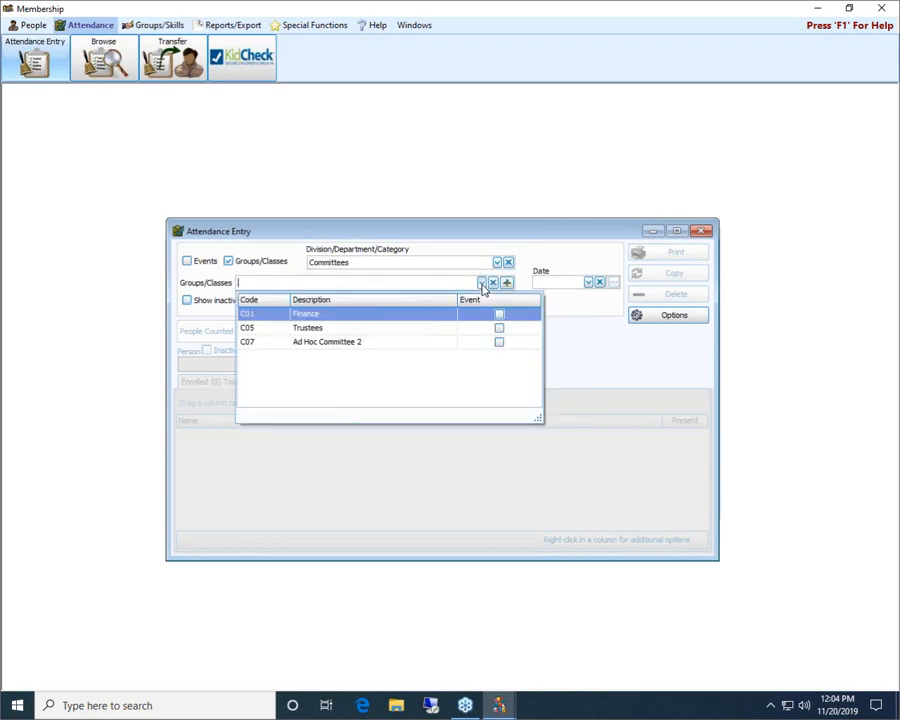
{"action": "left_click", "coordinate": [580, 254]}
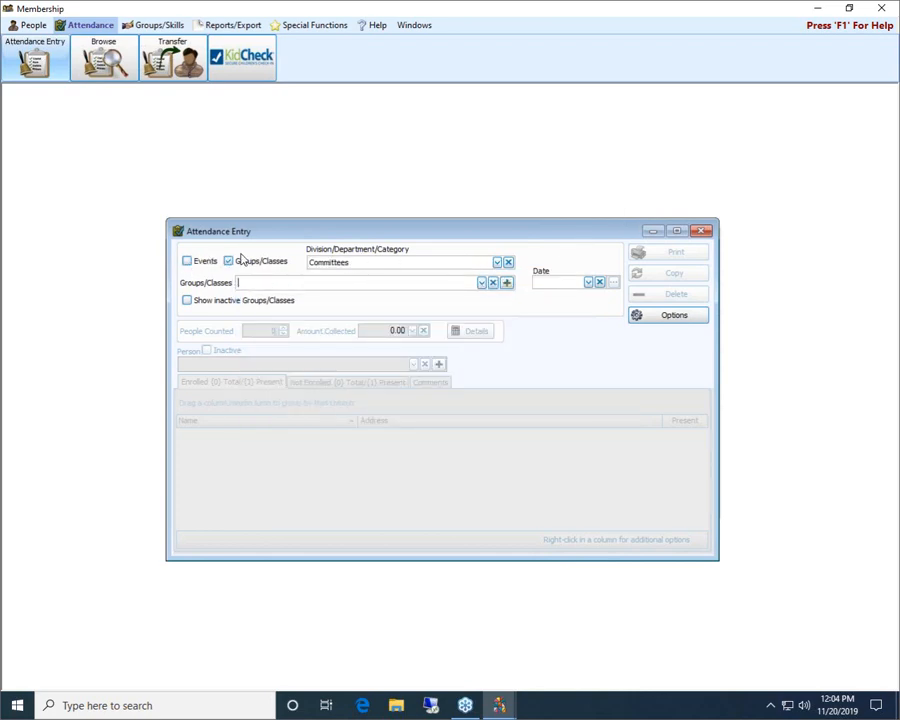
Include both events and groups/classes with the Committees filter and examine the combined list.
{"action": "left_click", "coordinate": [186, 261]}
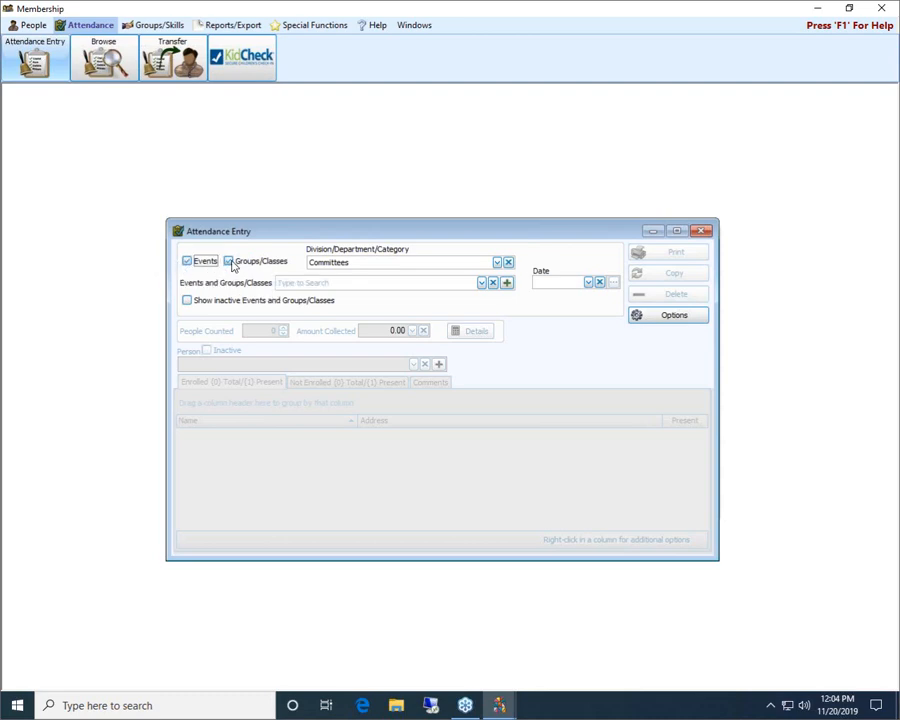
{"action": "left_click", "coordinate": [230, 262]}
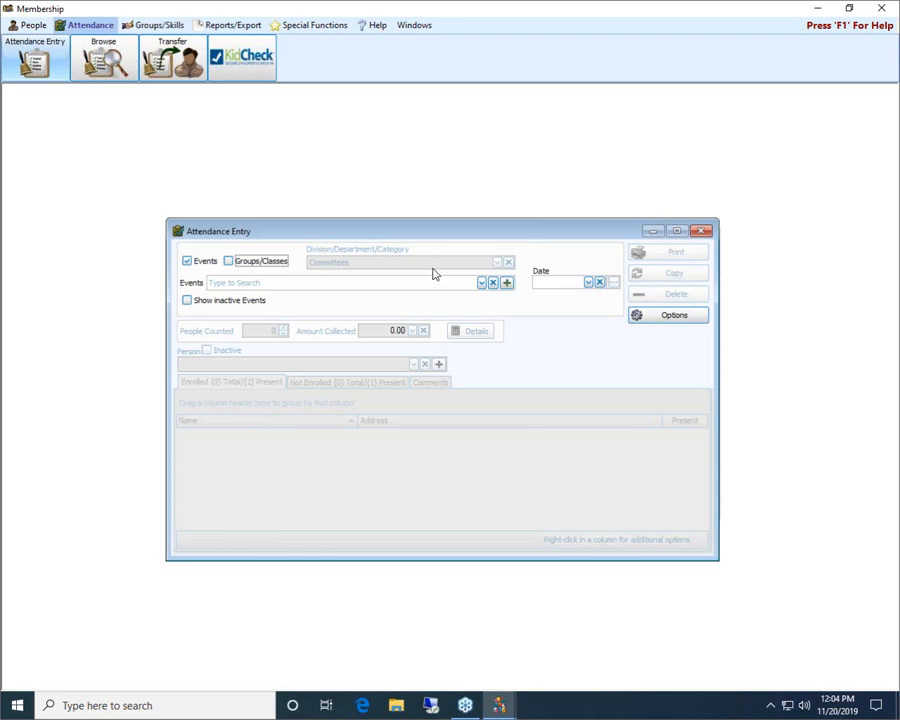
{"action": "left_click", "coordinate": [228, 261]}
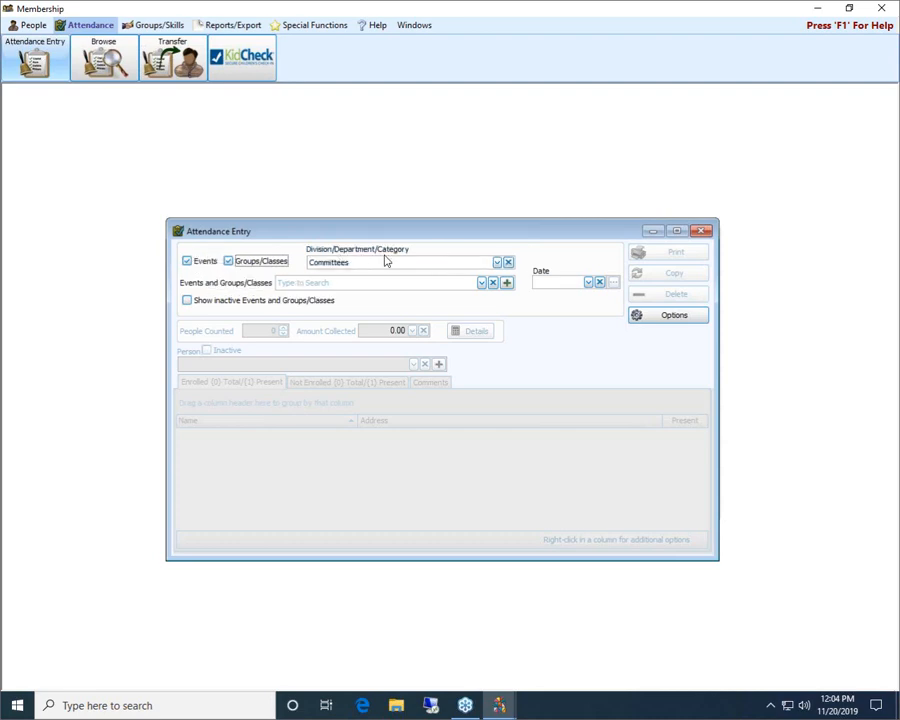
{"action": "left_click", "coordinate": [481, 283]}
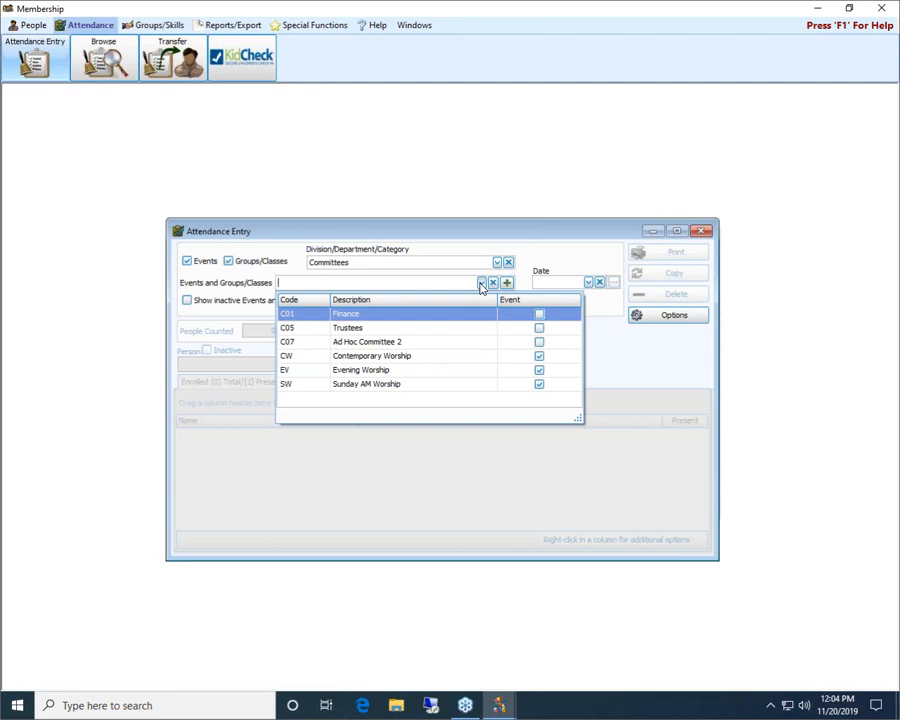
{"action": "left_click", "coordinate": [515, 243]}
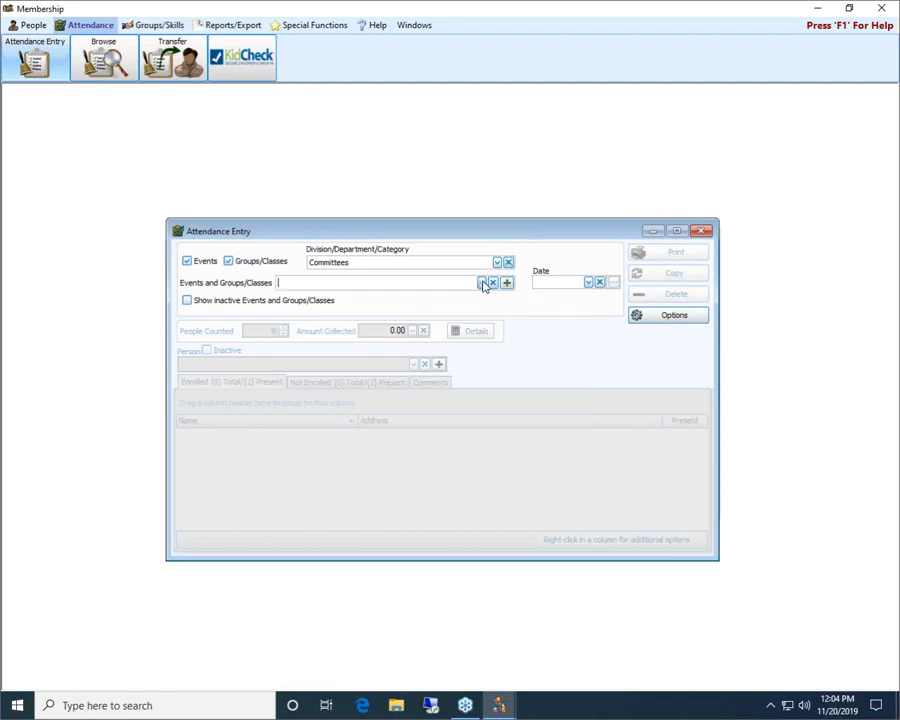
Limit the choices to events only and select SW - Sunday AM Worship.
{"action": "left_click", "coordinate": [497, 262]}
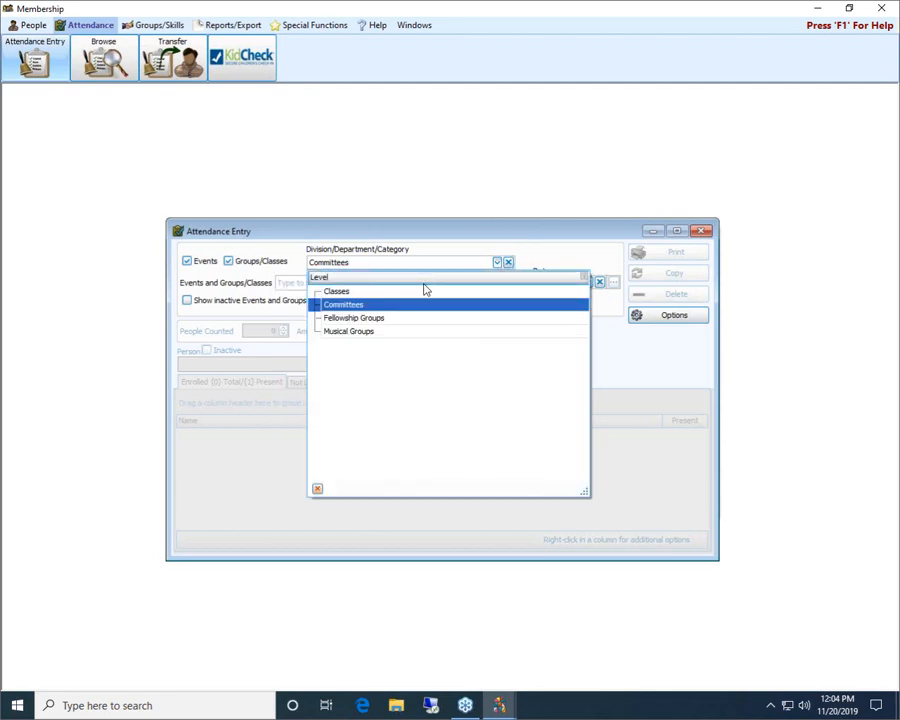
{"action": "left_click", "coordinate": [228, 261]}
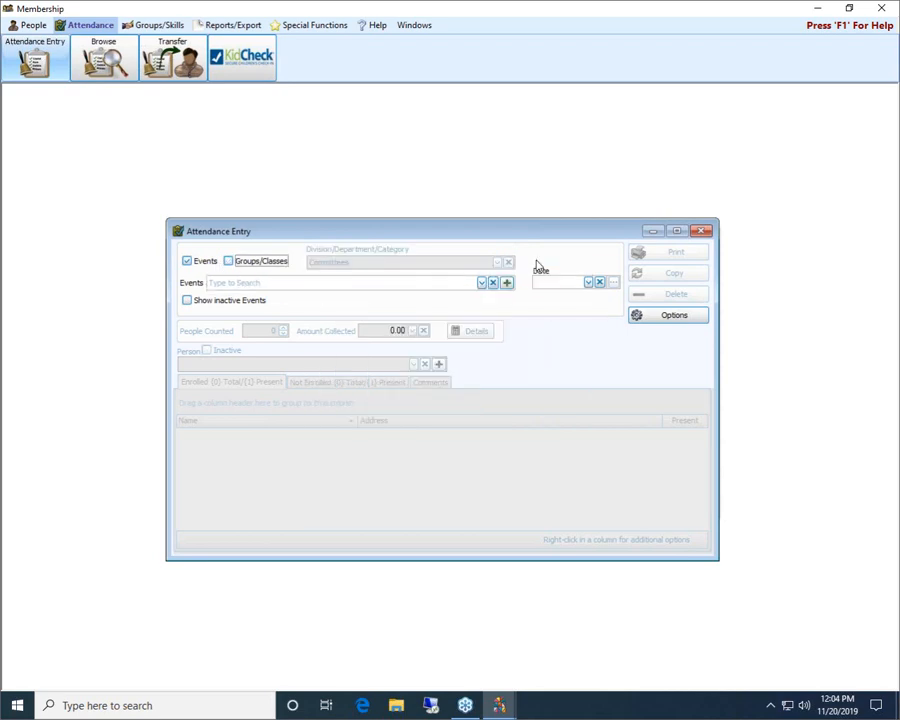
{"action": "left_click", "coordinate": [481, 283]}
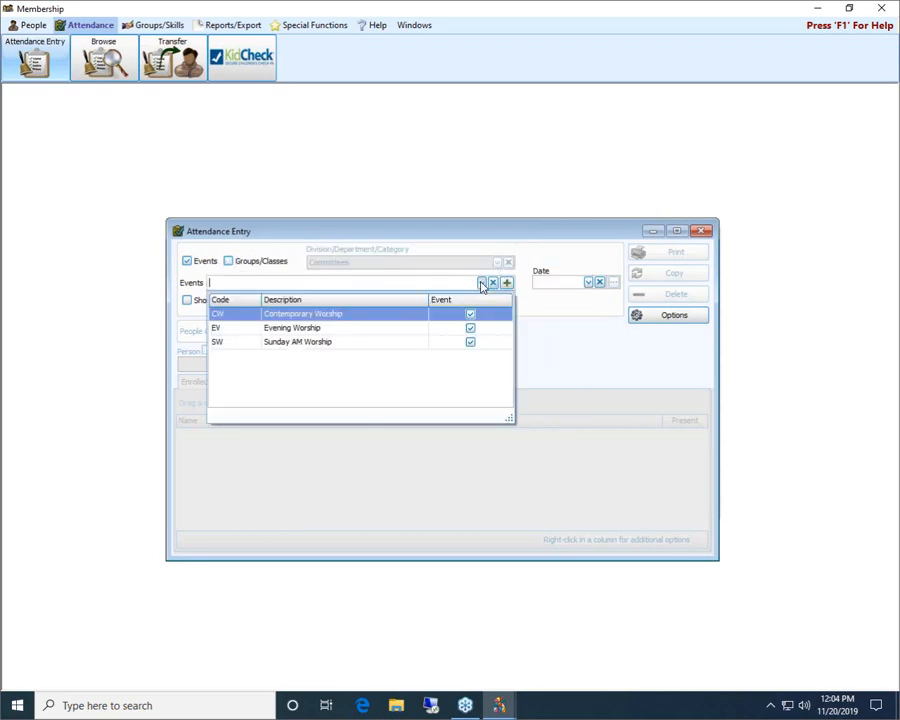
{"action": "left_click", "coordinate": [311, 342]}
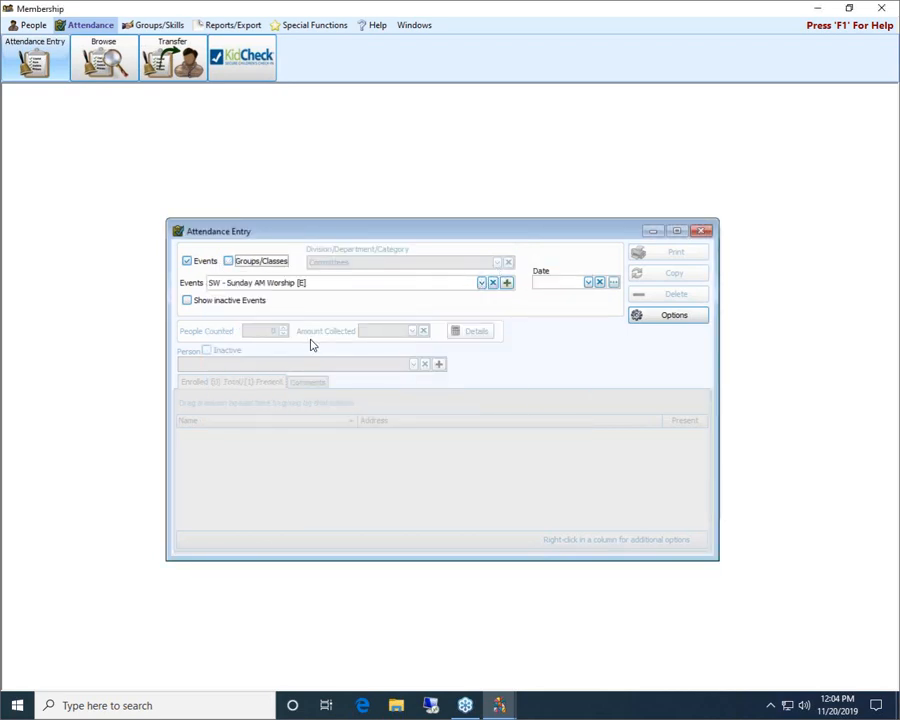
Set the attendance date to 11/17/2019 and clear the Present marks for all potential attendees.
{"action": "left_click", "coordinate": [589, 283]}
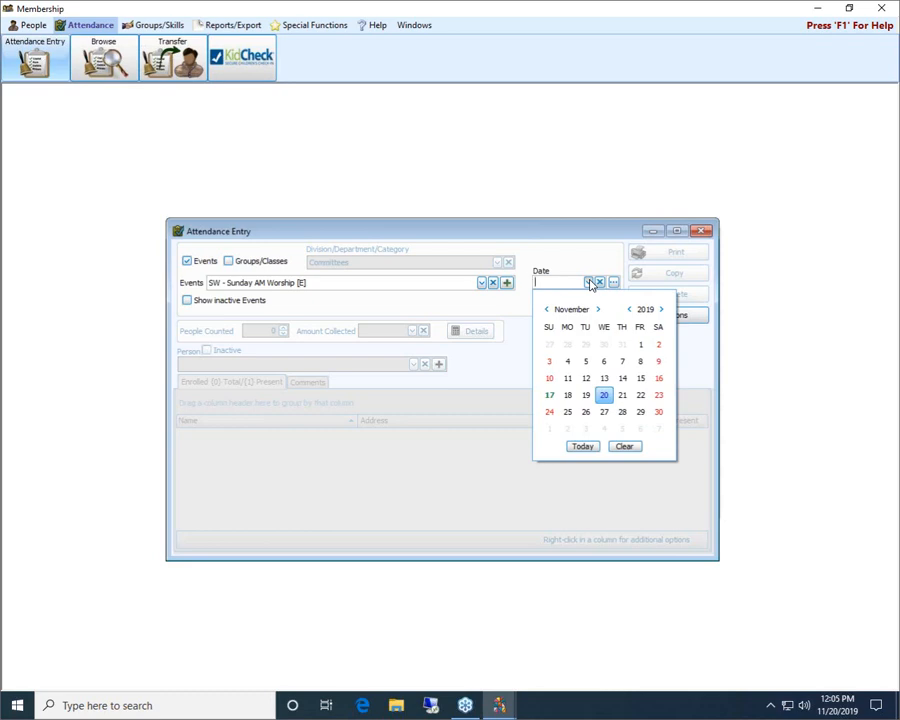
{"action": "left_click", "coordinate": [549, 396]}
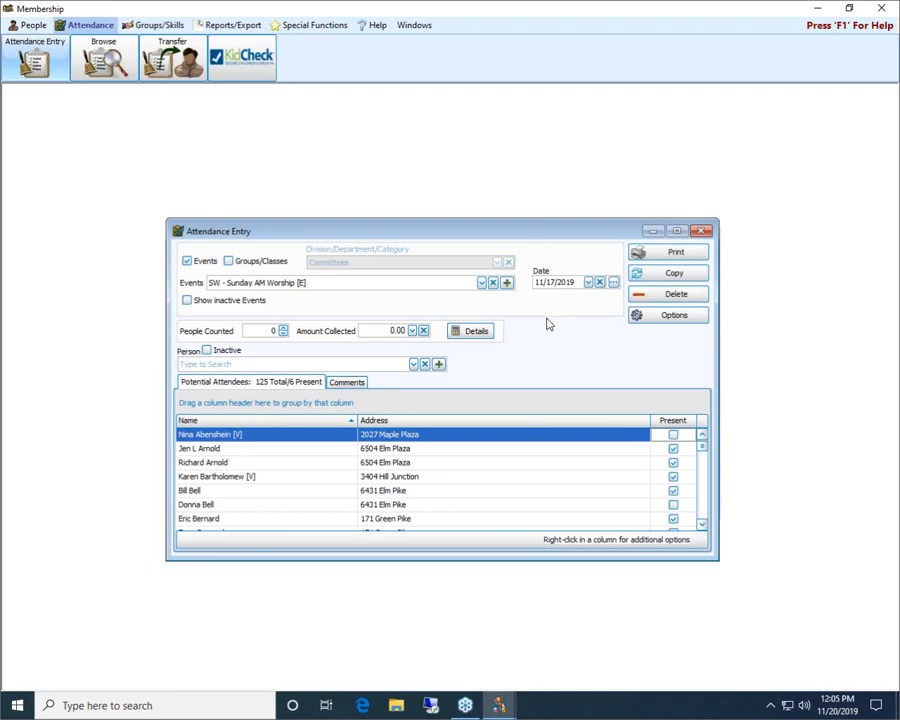
{"action": "right_click", "coordinate": [667, 434]}
{"action": "left_click", "coordinate": [683, 456]}
Set People Counted to 123 and Amount Collected to 541.00, and open the attendance details.
{"action": "left_click", "coordinate": [254, 331]}
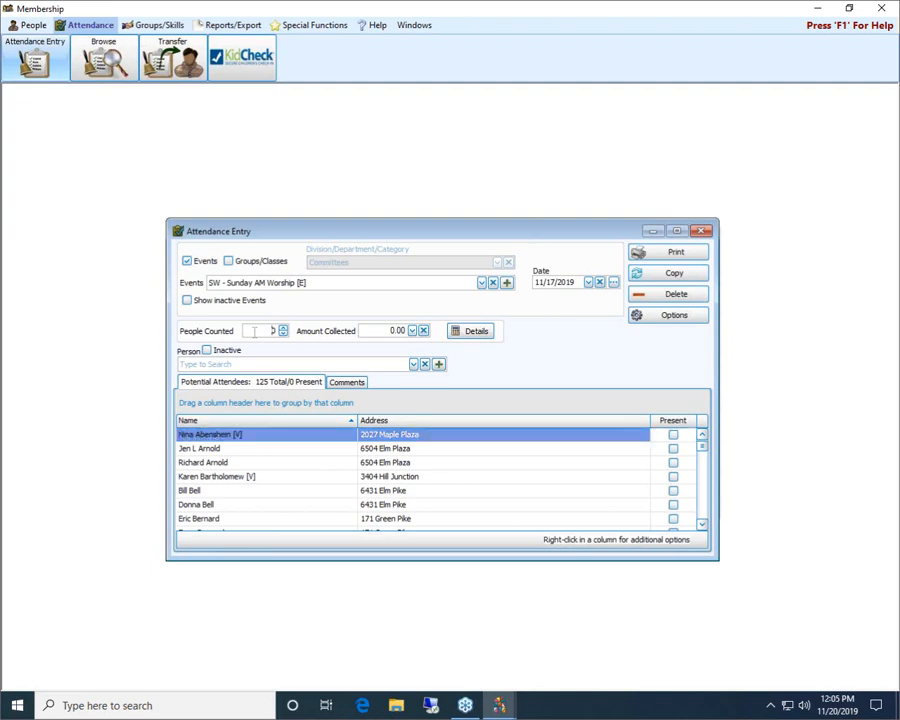
{"action": "type", "text": "125"}
{"action": "key", "text": "Delete"}
{"action": "type", "text": "541"}
{"action": "left_click", "coordinate": [477, 332]}
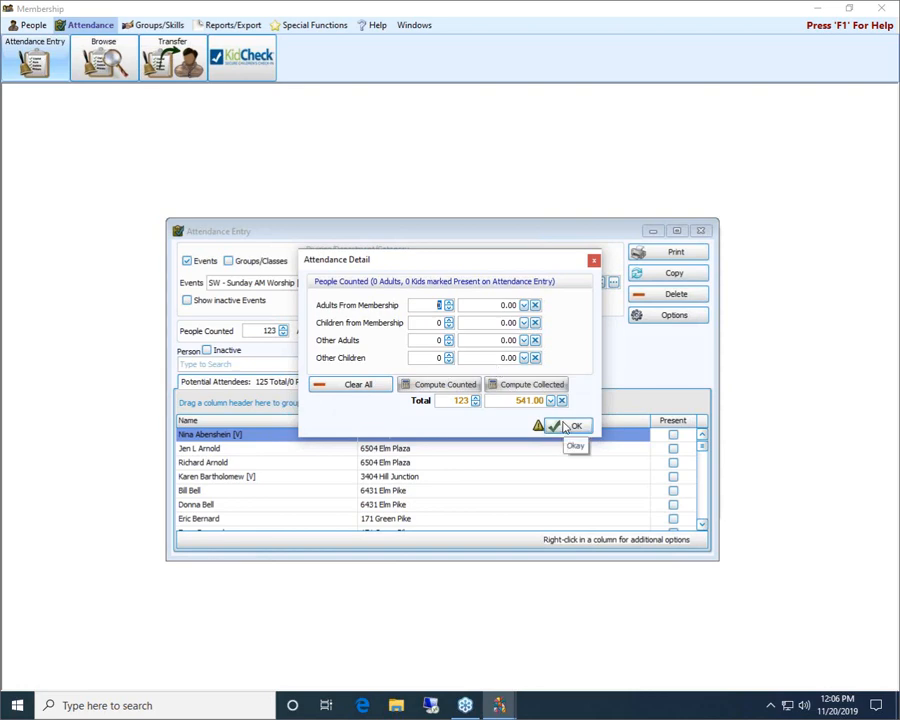
Accept the attendance details, preview the Summary By Event report for Sunday AM Worship on 11/17/2019, and close the report.
{"action": "left_click", "coordinate": [566, 427]}
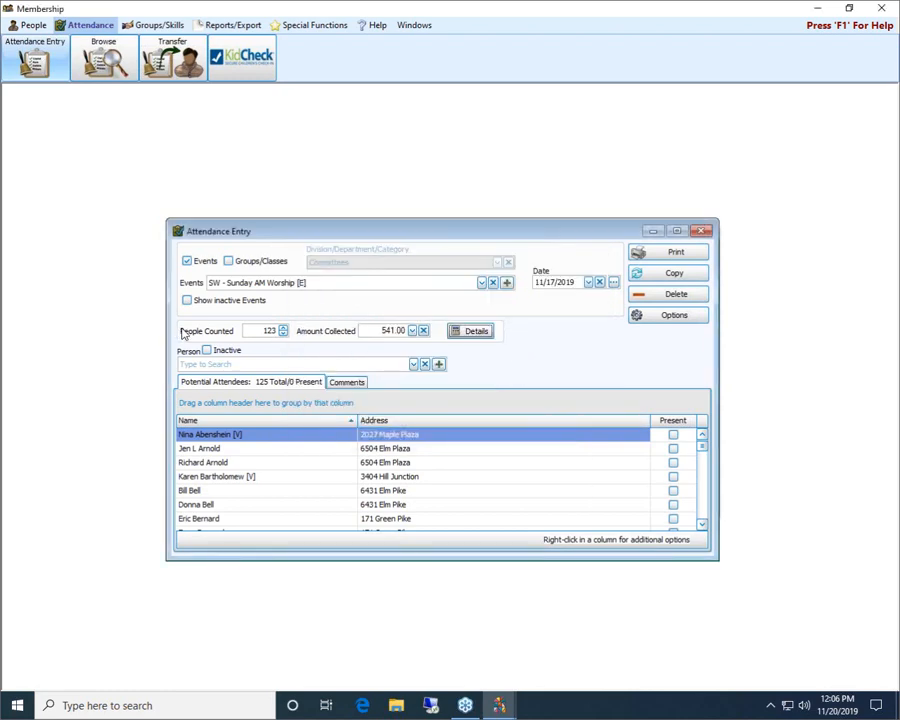
{"action": "mouse_move", "coordinate": [183, 334]}
{"action": "left_click", "coordinate": [678, 255]}
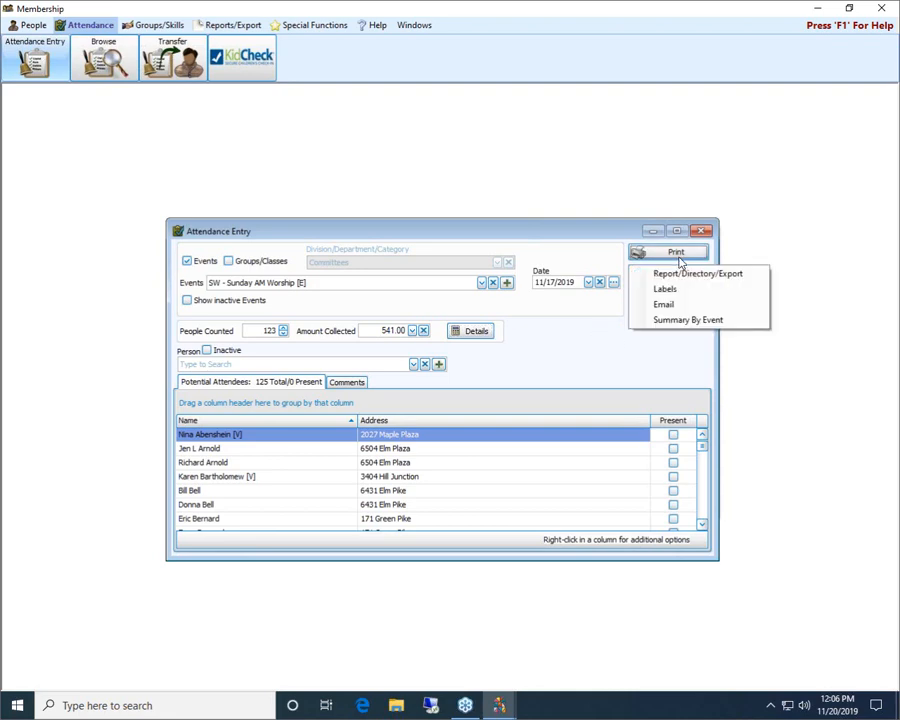
{"action": "left_click", "coordinate": [686, 319]}
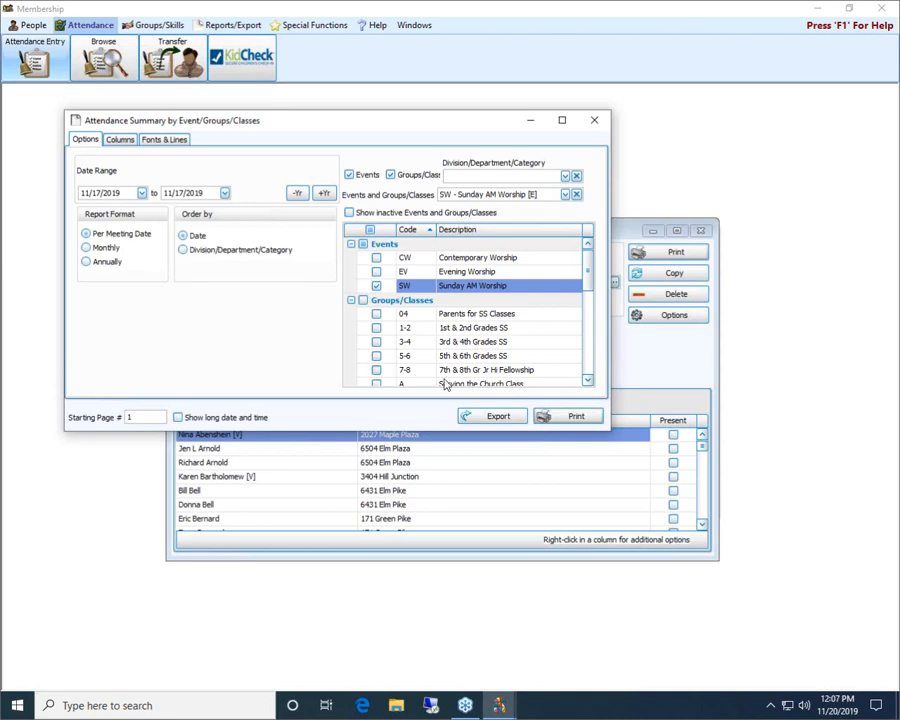
{"action": "left_click", "coordinate": [545, 418]}
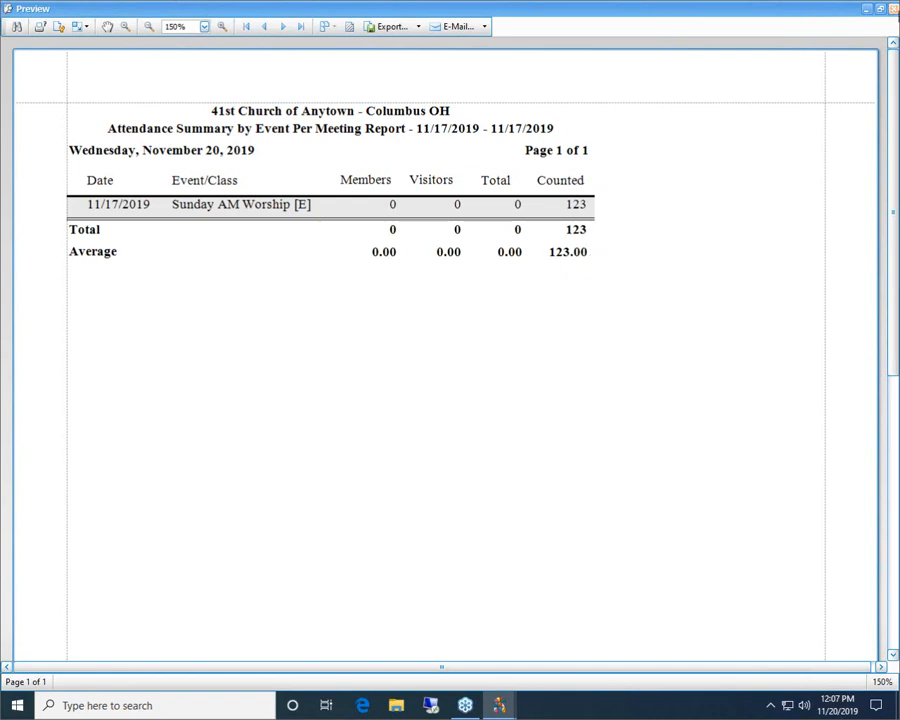
{"action": "left_click", "coordinate": [893, 7]}
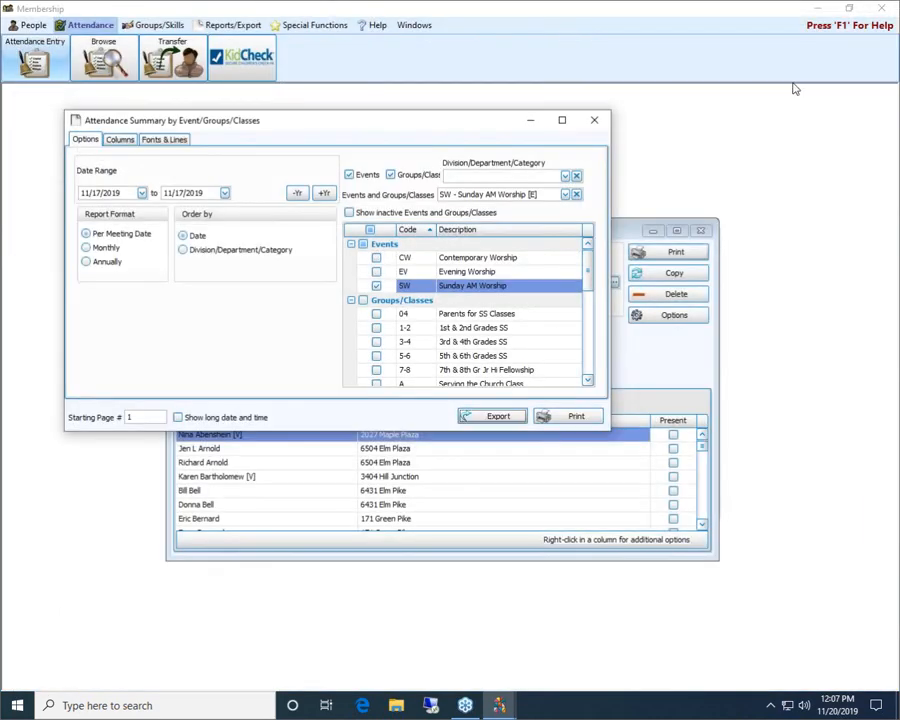
{"action": "left_click", "coordinate": [597, 121]}
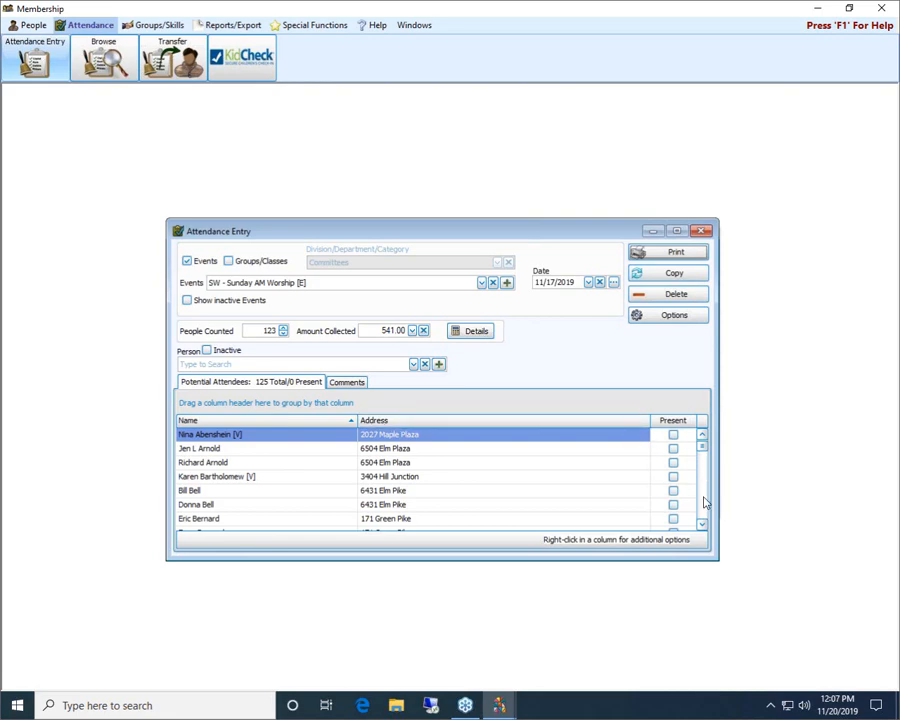
Move the Present column between the Name and Address columns in the potential attendees list.
{"action": "scroll", "coordinate": [705, 502], "scroll_direction": "down", "scroll_amount": 10}
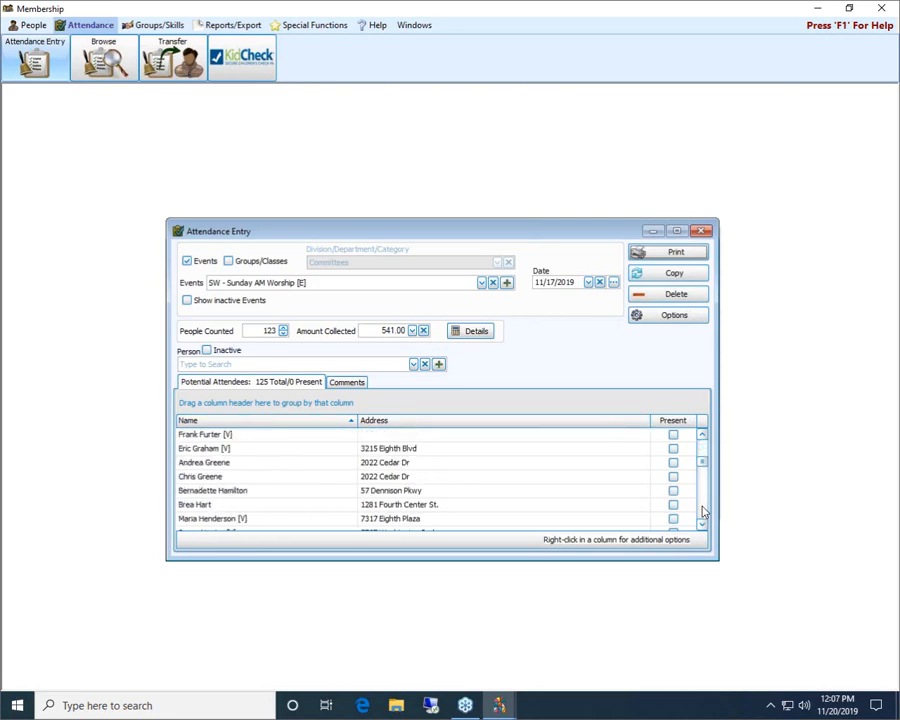
{"action": "scroll", "coordinate": [703, 511], "scroll_direction": "down", "scroll_amount": 5}
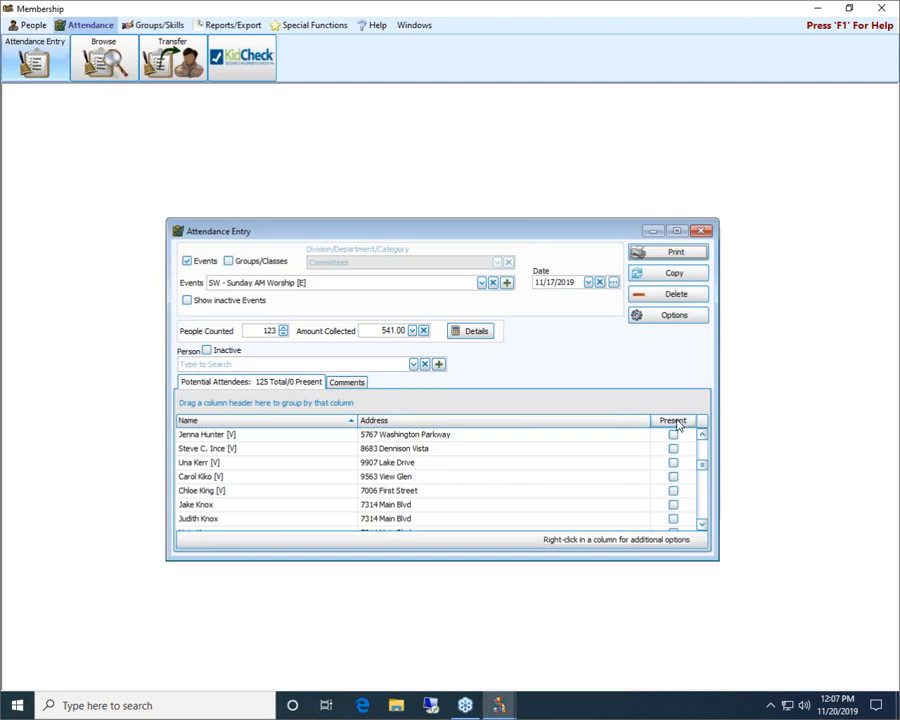
{"action": "left_click_drag", "start_coordinate": [677, 423], "coordinate": [260, 420]}
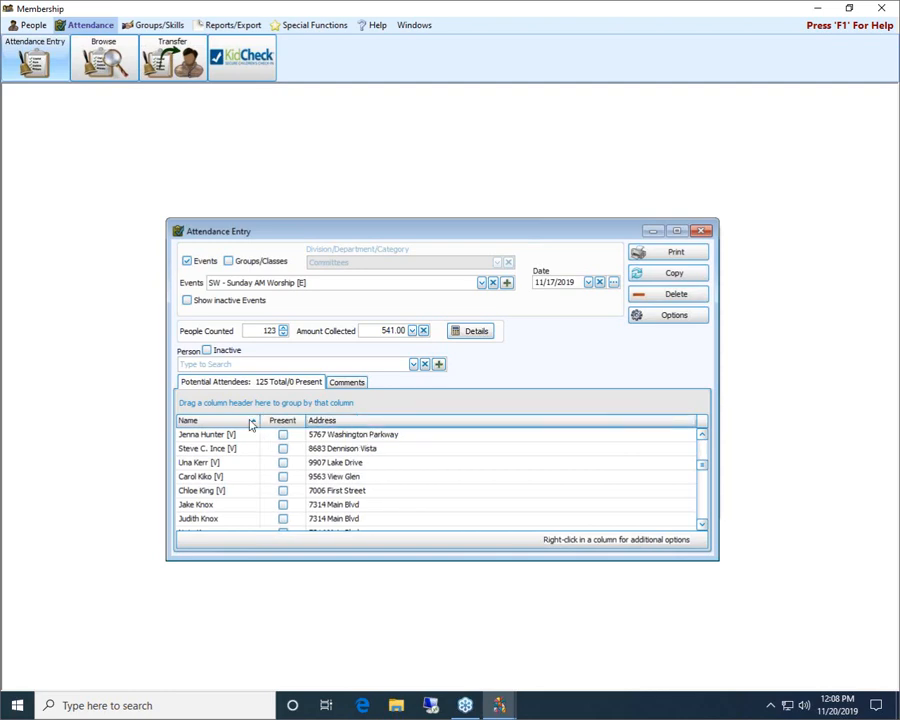
Mark two people in the potential attendees list as present for Sunday AM Worship.
{"action": "left_click", "coordinate": [702, 435]}
{"action": "left_click", "coordinate": [702, 435]}
{"action": "left_click_drag", "start_coordinate": [702, 436], "coordinate": [702, 436]}
{"action": "left_click", "coordinate": [702, 436]}
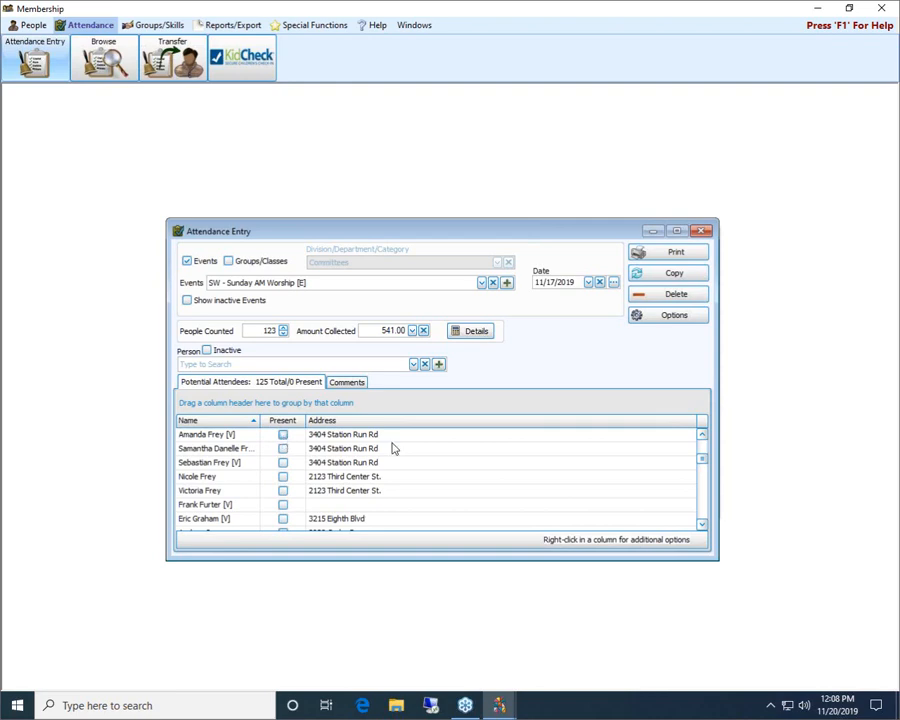
{"action": "left_click", "coordinate": [285, 451]}
{"action": "left_click", "coordinate": [284, 478]}
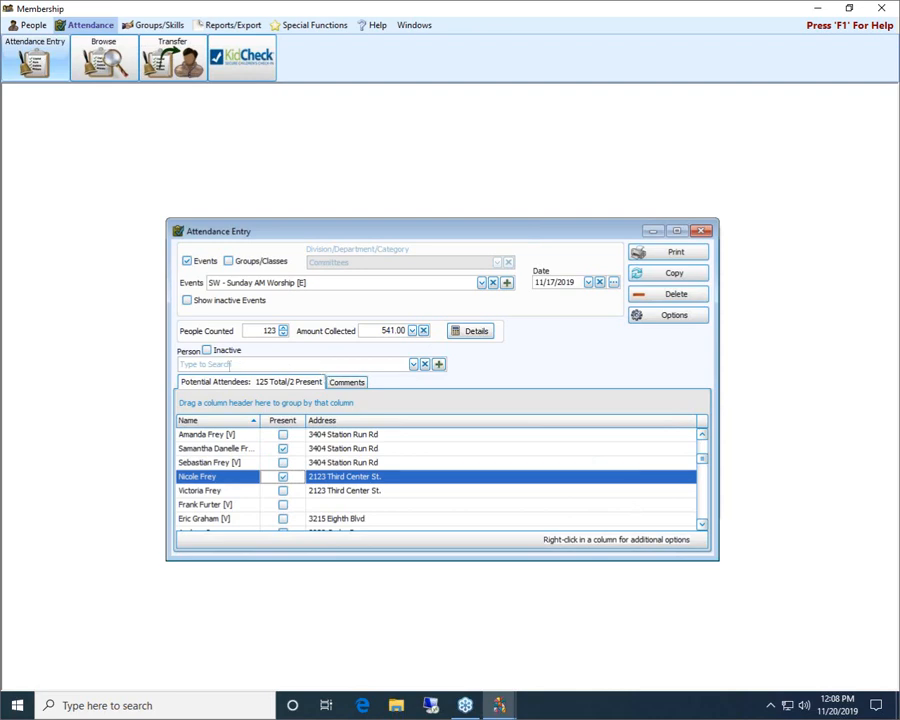
Look up two people by the first letters of their last names in the person search and mark each as present.
{"action": "left_click", "coordinate": [226, 365]}
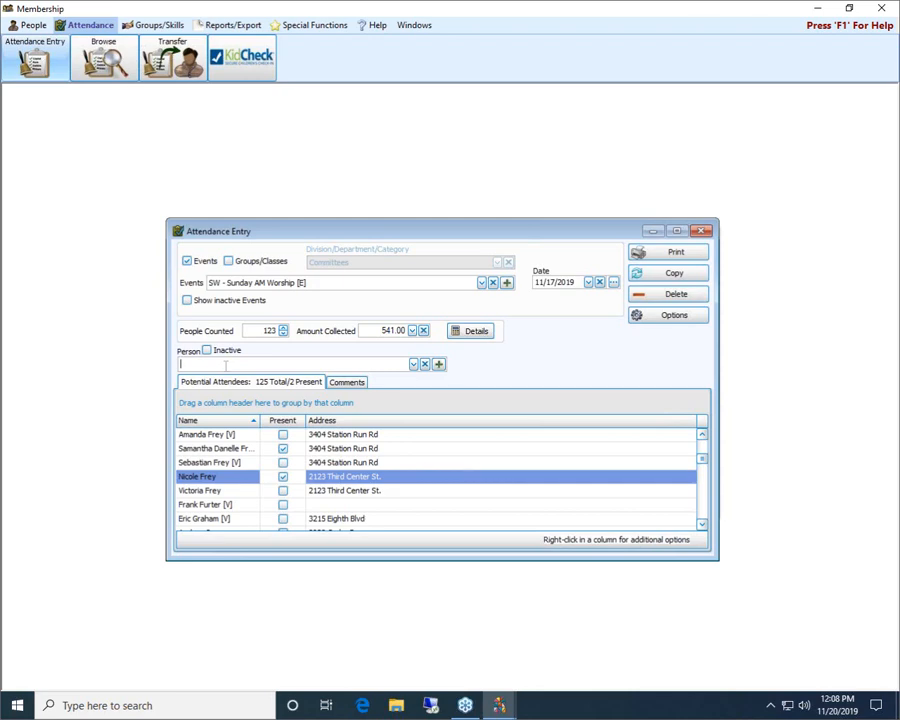
{"action": "type", "text": "f"}
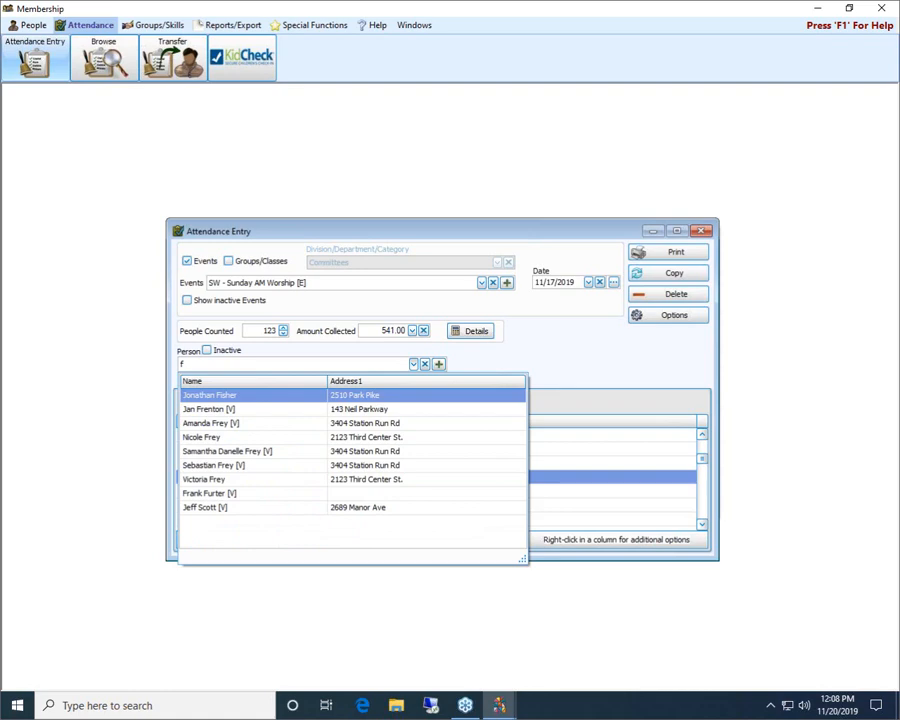
{"action": "type", "text": "e"}
{"action": "key", "text": "BackSpace"}
{"action": "type", "text": "e"}
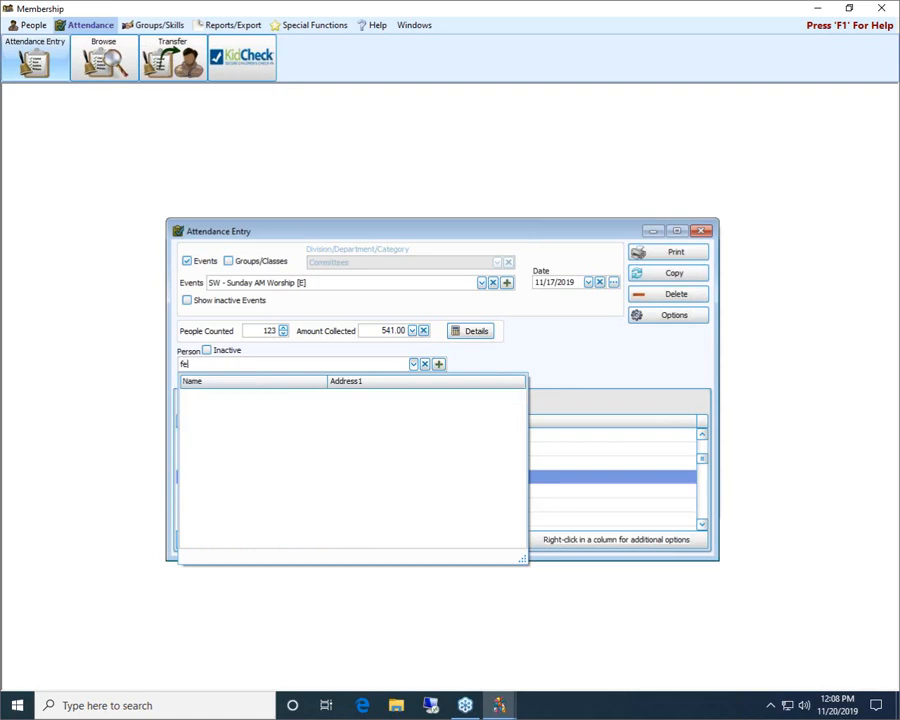
{"action": "key", "text": "BackSpace"}
{"action": "type", "text": "r"}
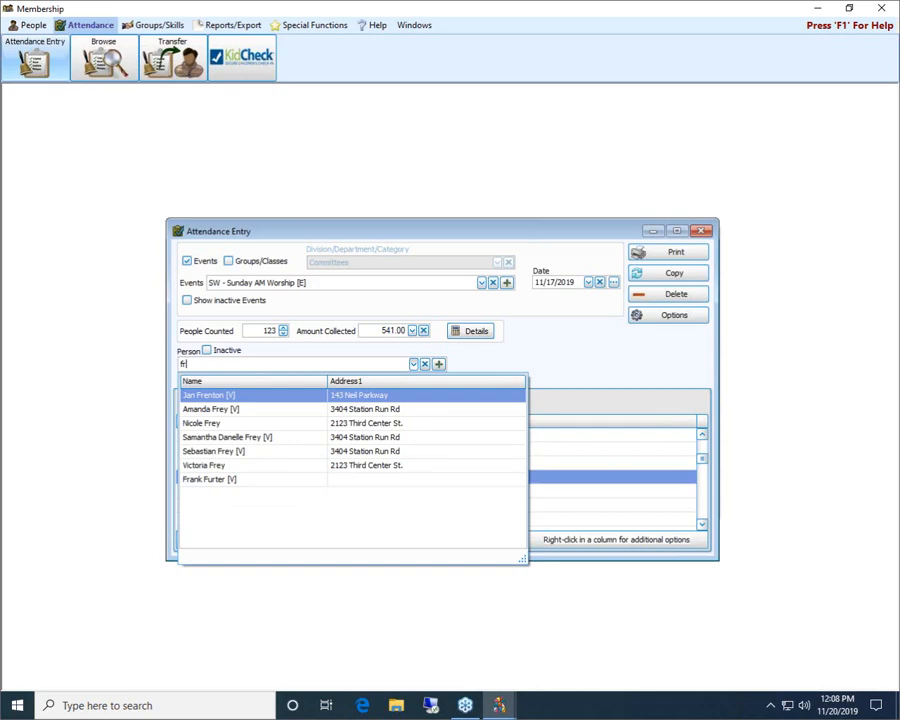
{"action": "key", "text": "Down"}
{"action": "key", "text": "Down"}
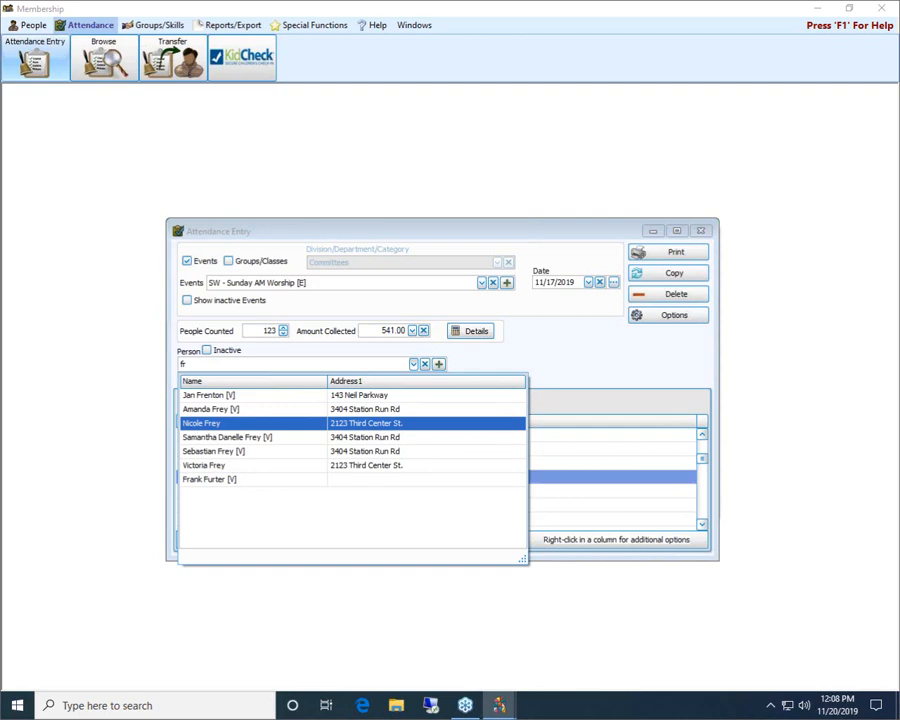
{"action": "key", "text": "Return"}
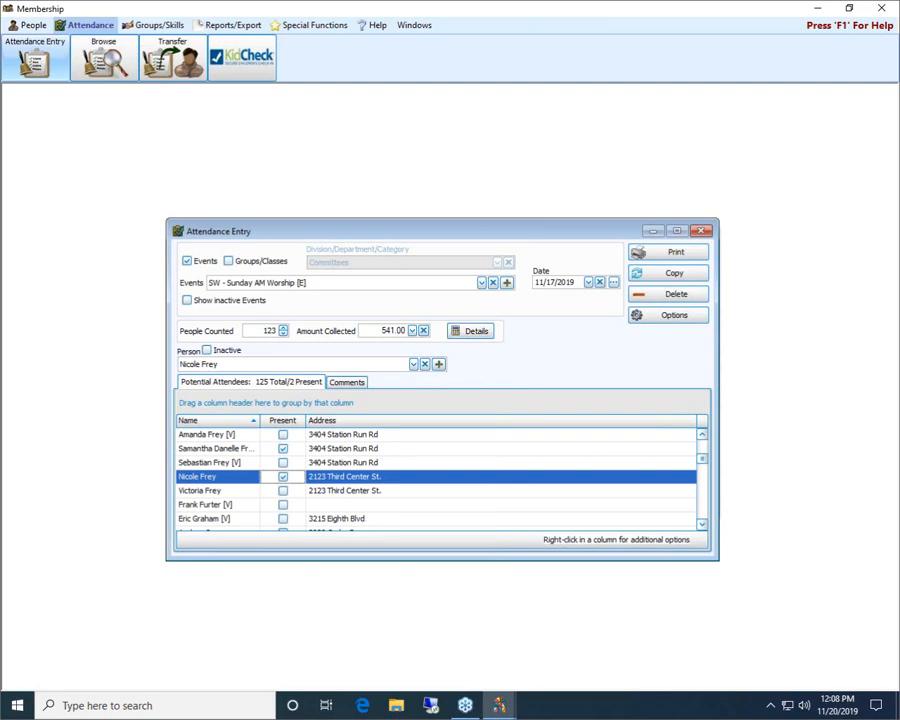
{"action": "type", "text": "grah"}
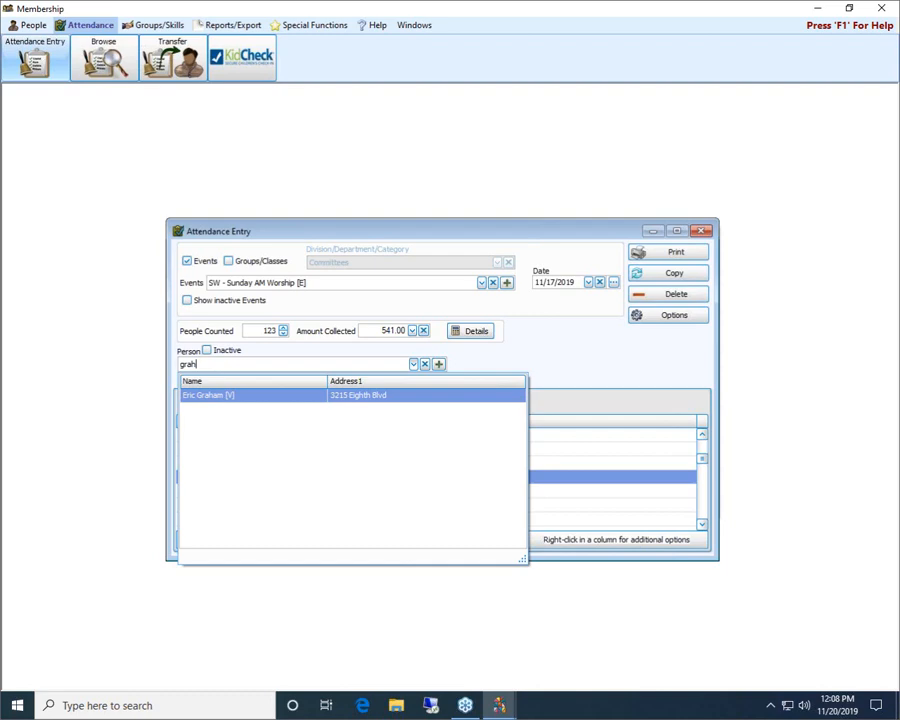
{"action": "key", "text": "Return"}
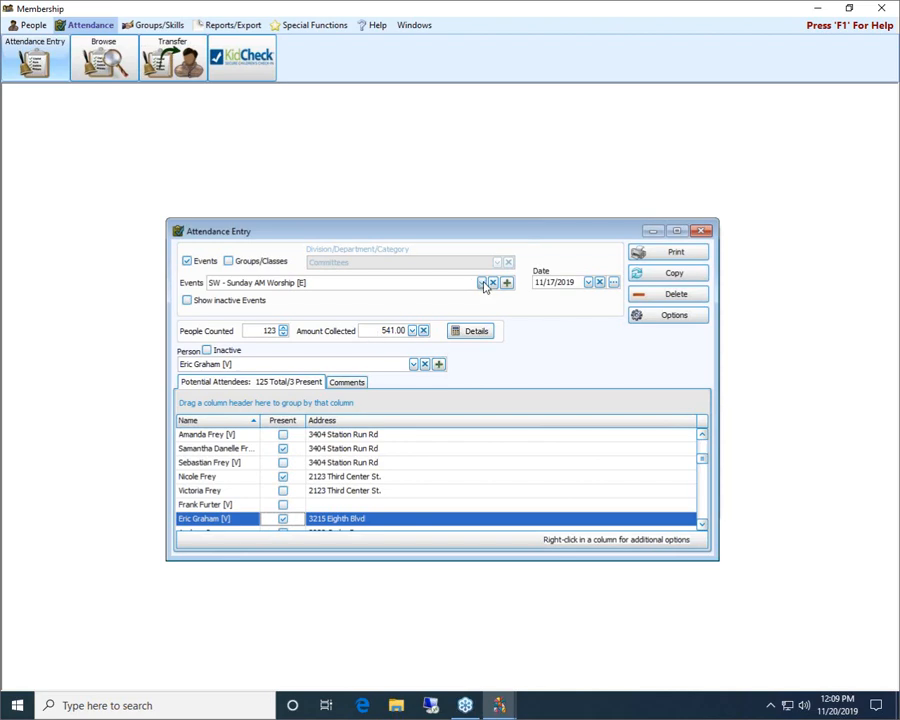
Include groups/classes, filter by the Classes category, and select 1-2 - 1st & 2nd Grades SS.
{"action": "left_click", "coordinate": [228, 260]}
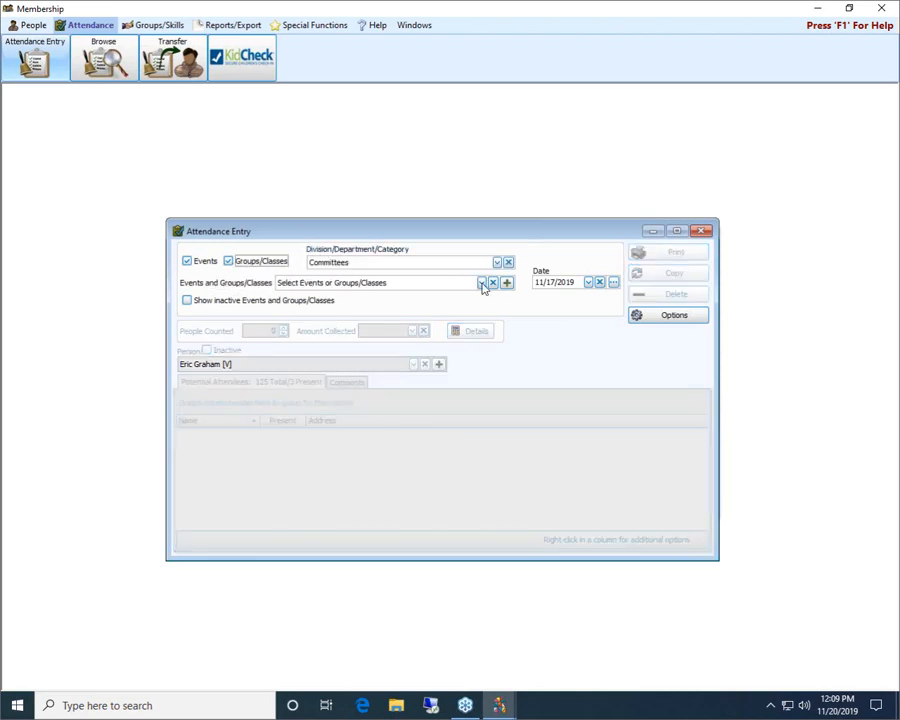
{"action": "left_click", "coordinate": [481, 283]}
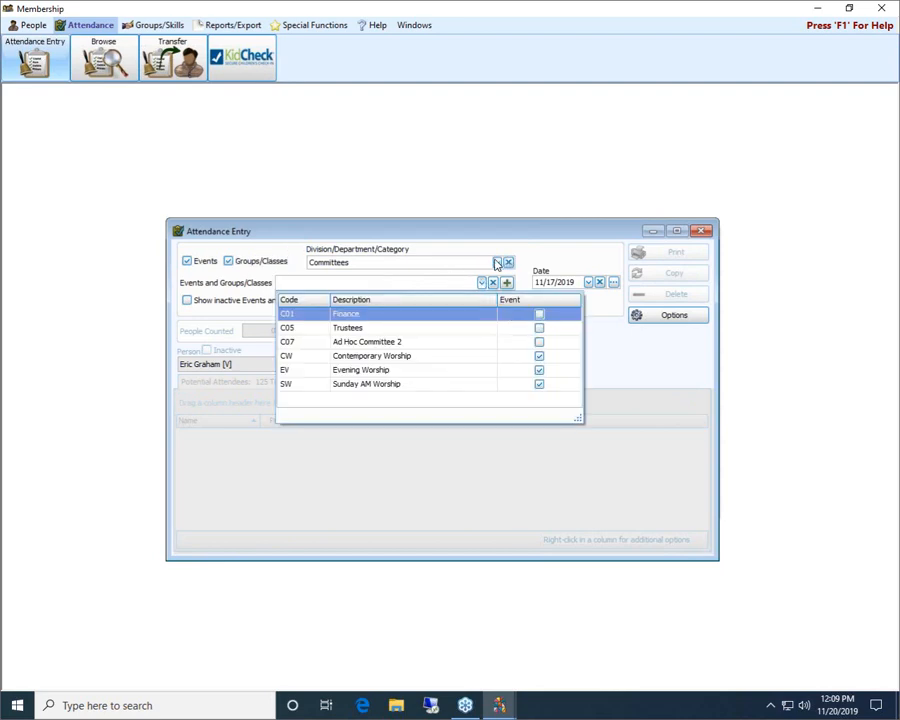
{"action": "left_click", "coordinate": [497, 262]}
{"action": "left_click", "coordinate": [369, 297]}
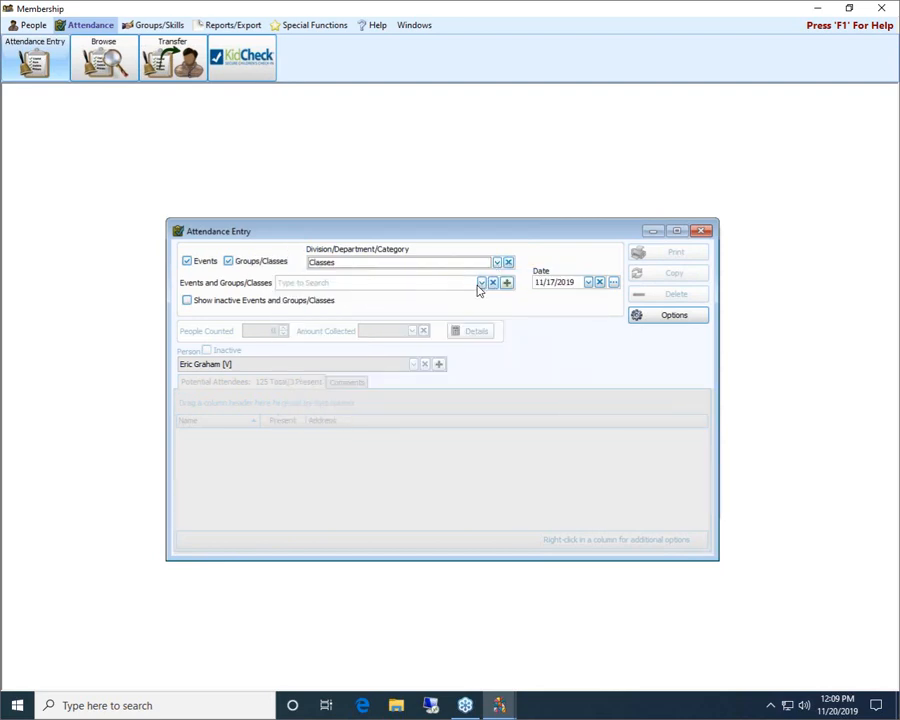
{"action": "left_click", "coordinate": [481, 283]}
{"action": "left_click", "coordinate": [400, 314]}
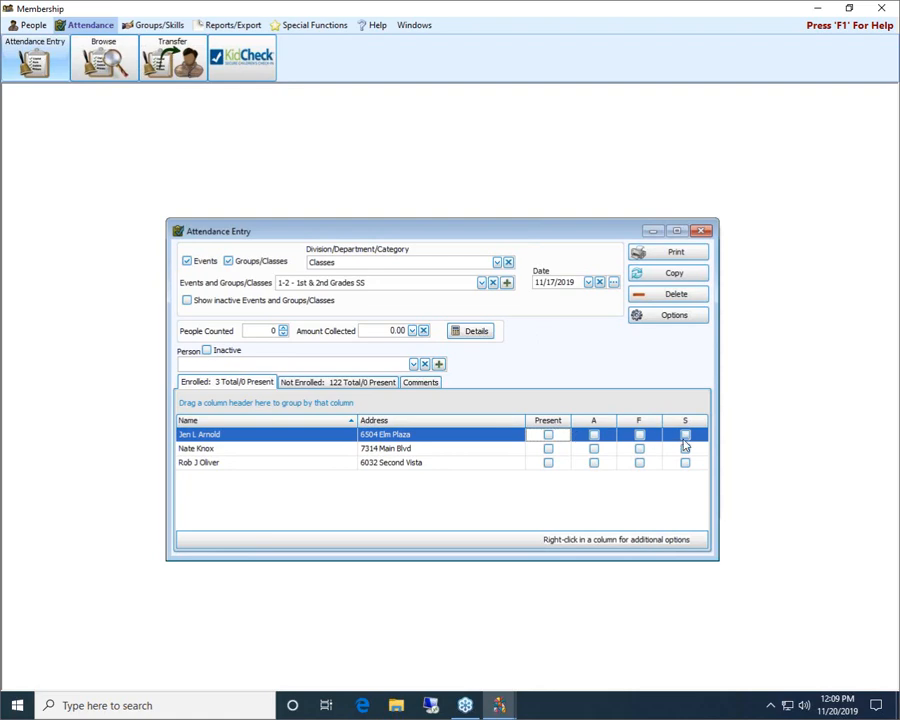
Try a partial-name person search for the class, then clear it and examine the Enrolled? marks in the full lookup list.
{"action": "left_click", "coordinate": [246, 364]}
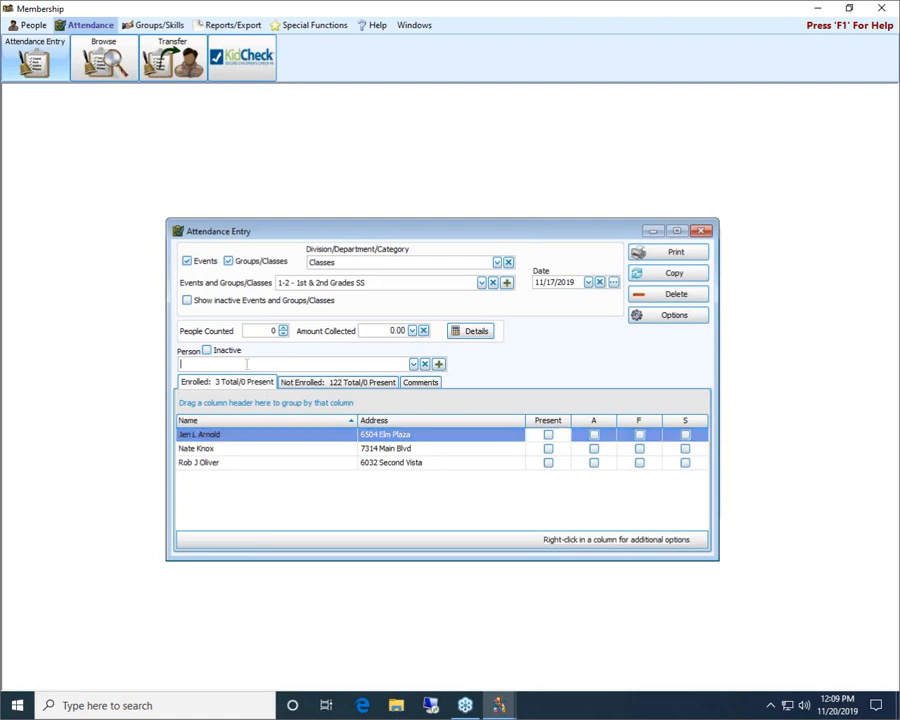
{"action": "type", "text": "ar"}
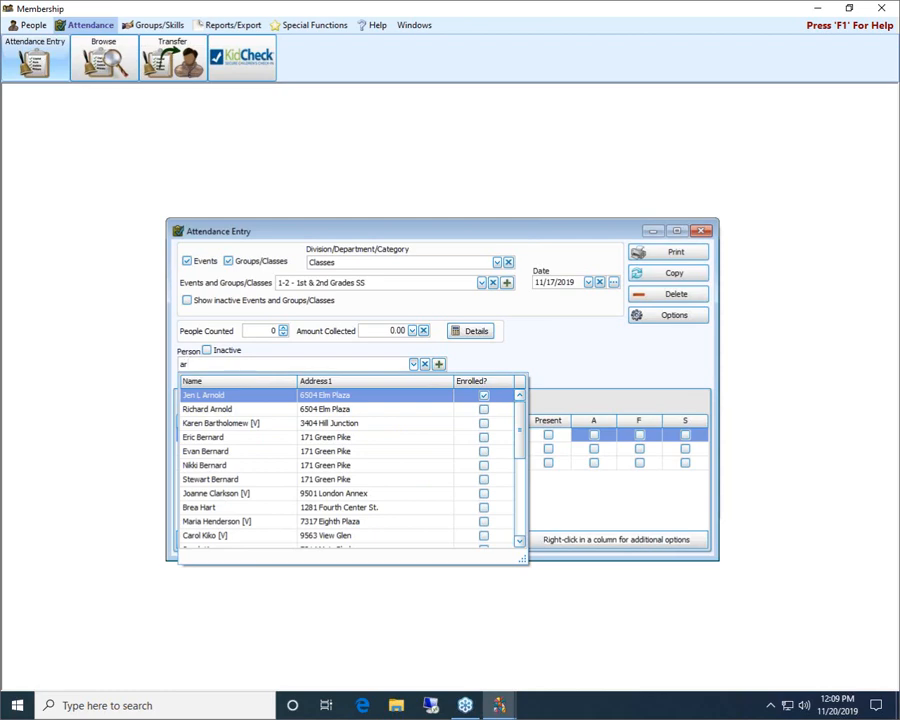
{"action": "key", "text": "BackSpace"}
{"action": "key", "text": "BackSpace"}
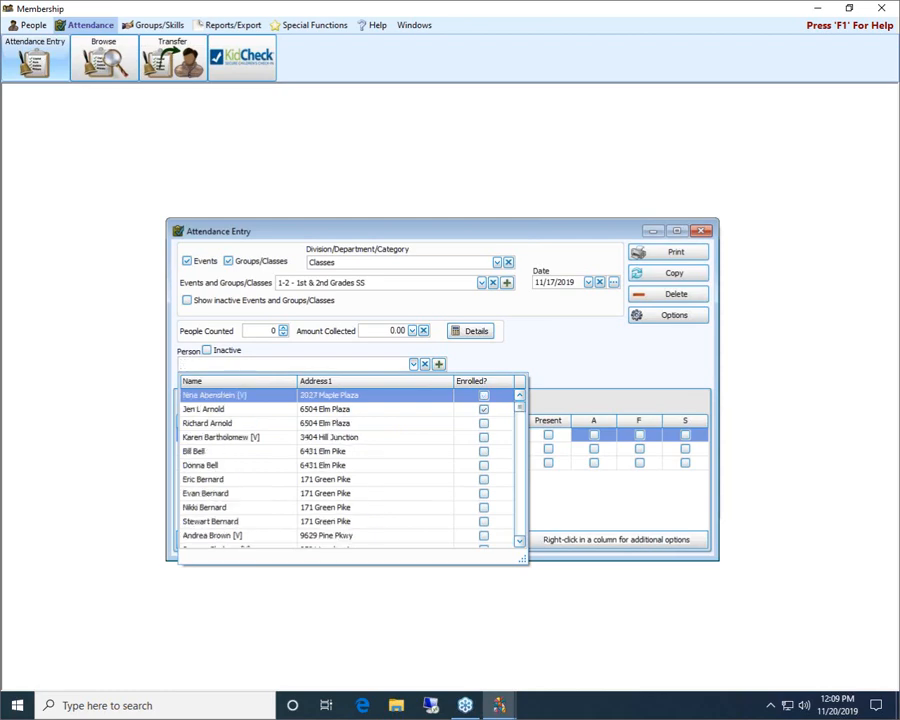
{"action": "left_click", "coordinate": [517, 364]}
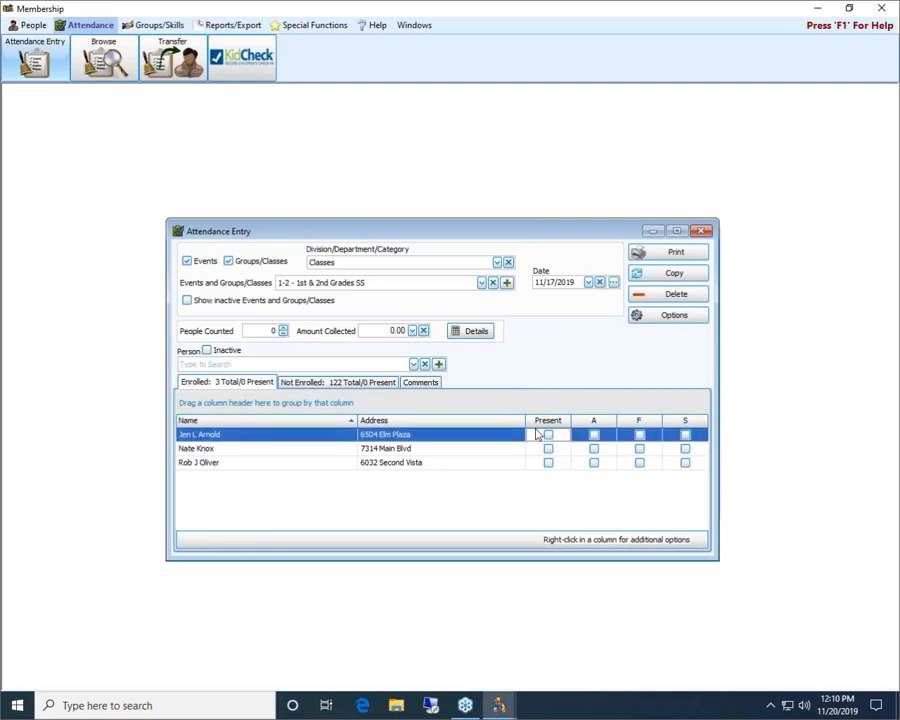
Examine the additional options for checking or unchecking Present for everyone or an entire family, without applying any.
{"action": "right_click", "coordinate": [537, 436]}
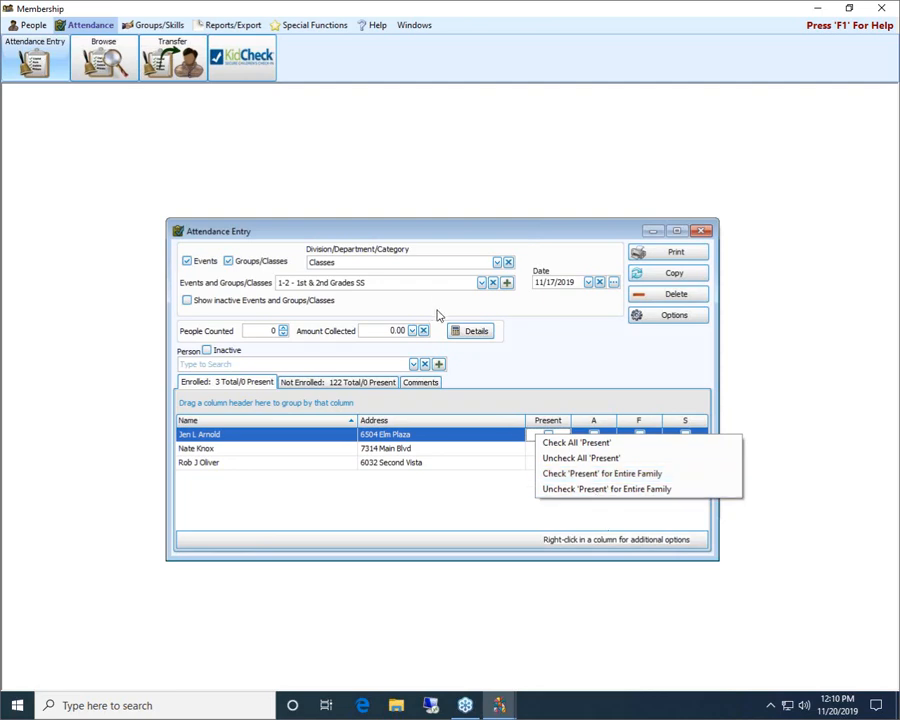
{"action": "left_click", "coordinate": [559, 356]}
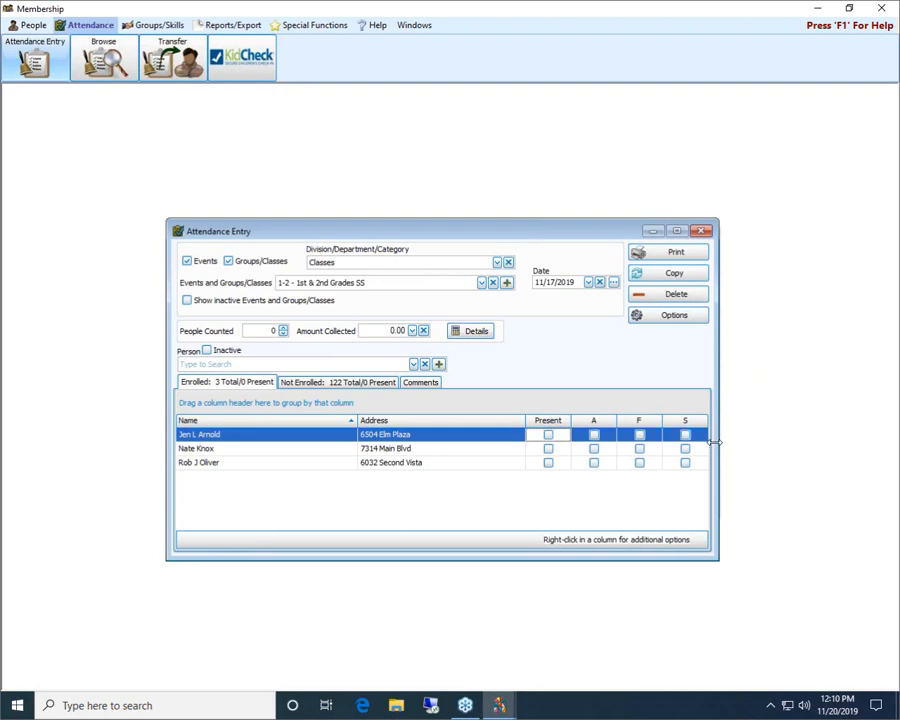
{"action": "left_click", "coordinate": [194, 365]}
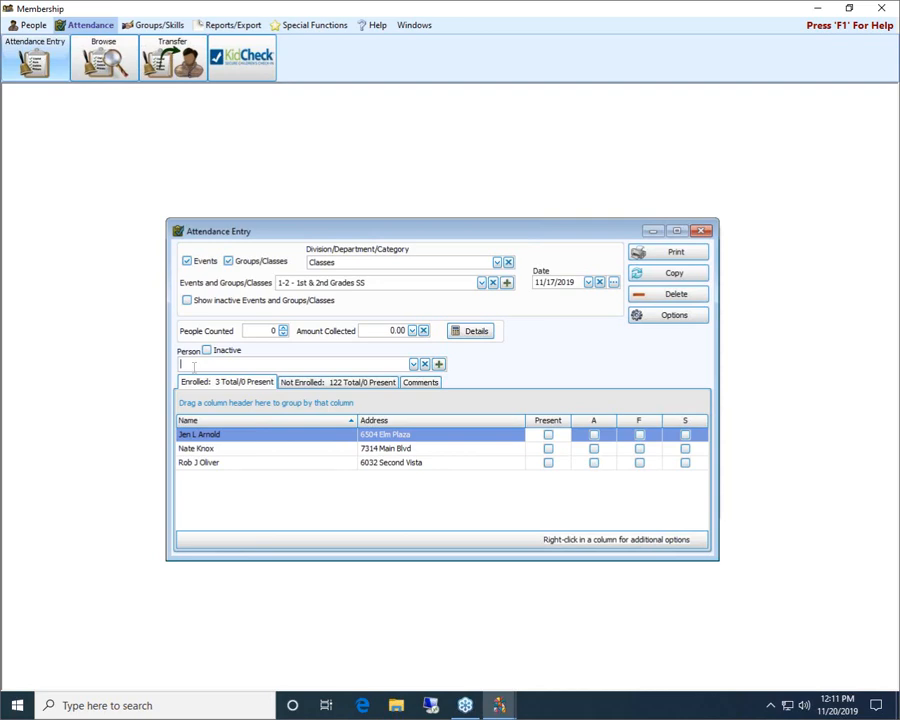
Switch the attendance entry to the SW - Sunday AM Worship event.
{"action": "left_click", "coordinate": [481, 283]}
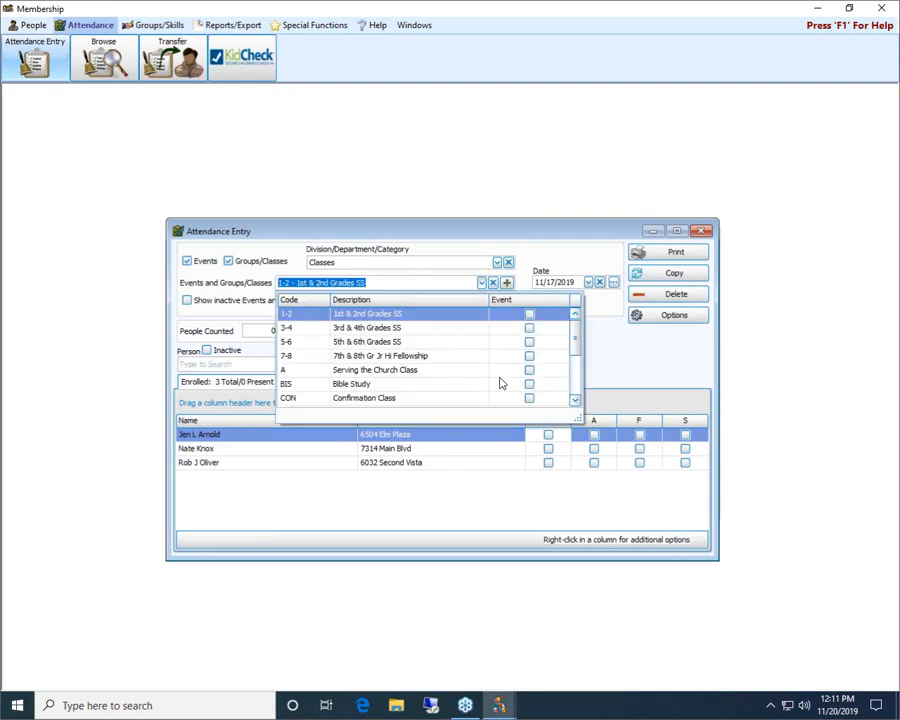
{"action": "scroll", "coordinate": [500, 381], "scroll_direction": "down", "scroll_amount": 2}
{"action": "left_click", "coordinate": [410, 370]}
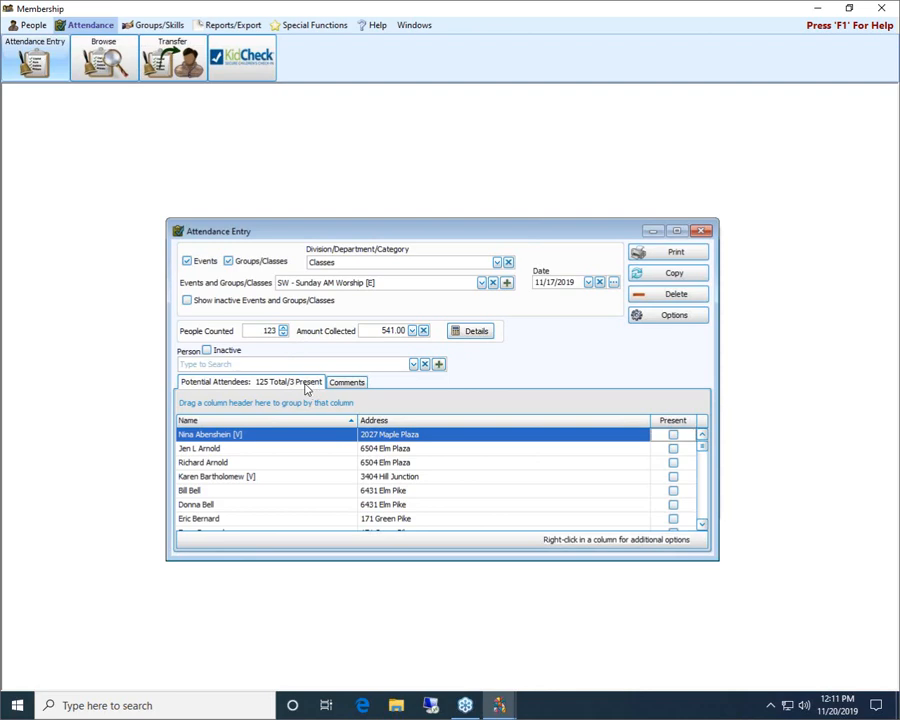
Open the attendance event codes for maintenance, examine the code list and its options, and close it.
{"action": "left_click", "coordinate": [507, 284]}
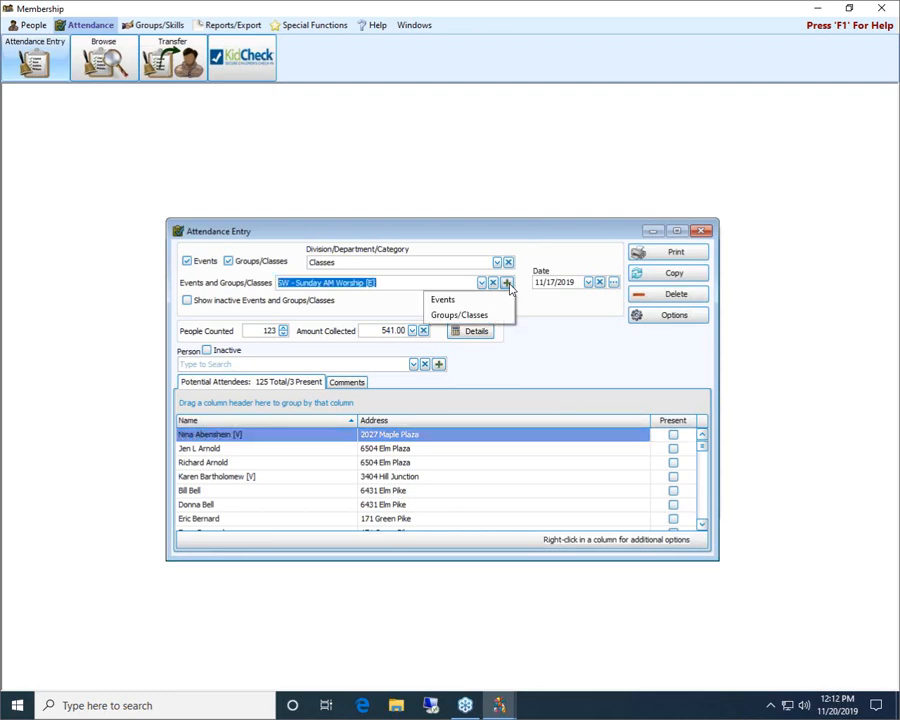
{"action": "left_click", "coordinate": [453, 301]}
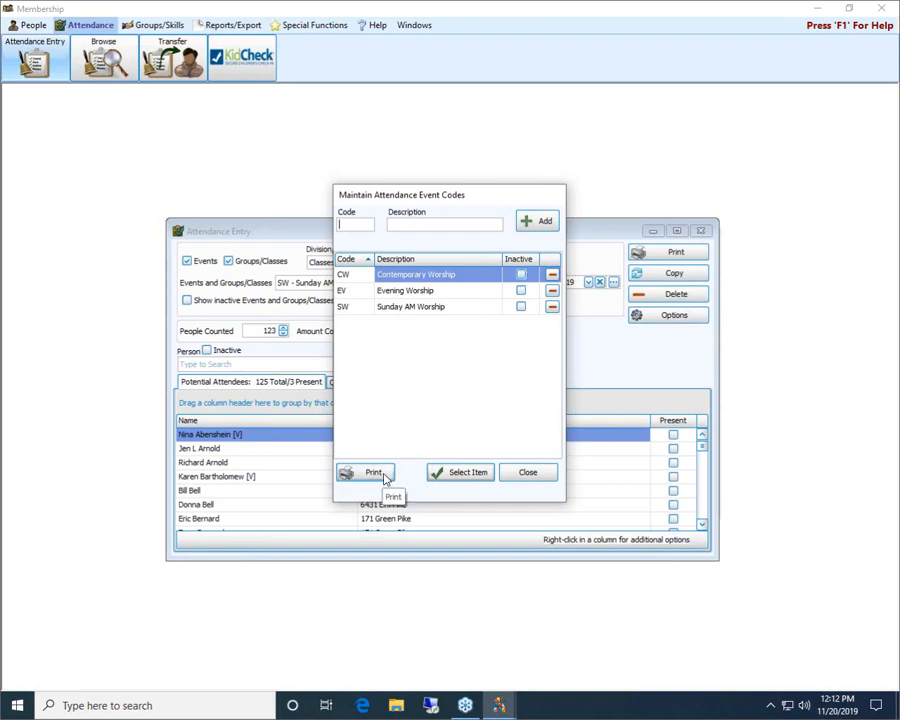
{"action": "left_click", "coordinate": [528, 473]}
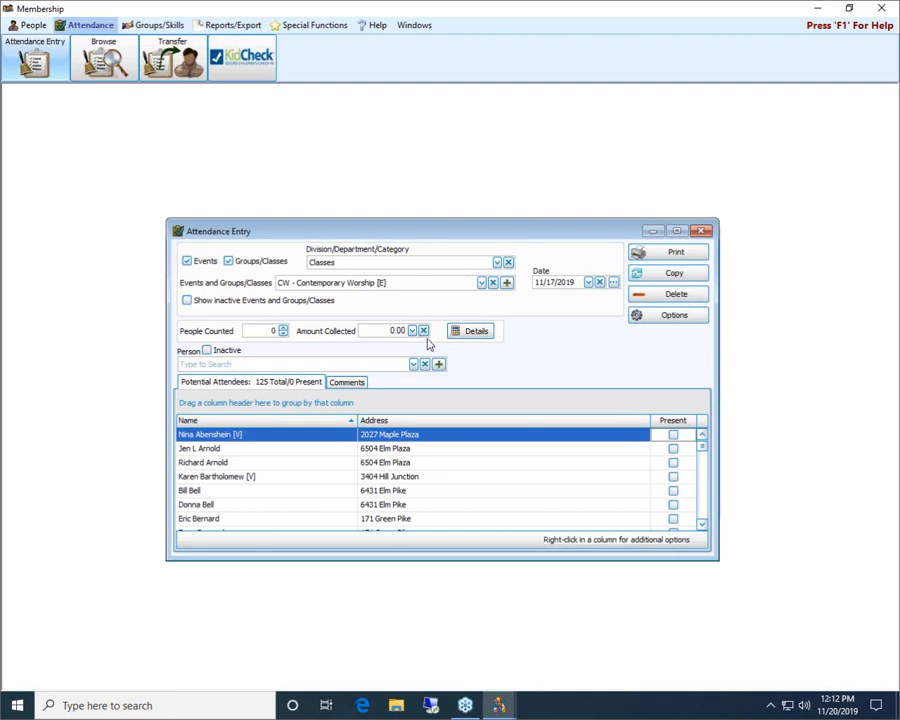
Look through the events and classes list, keep Contemporary Worship selected, and examine its comment fields.
{"action": "left_click", "coordinate": [481, 283]}
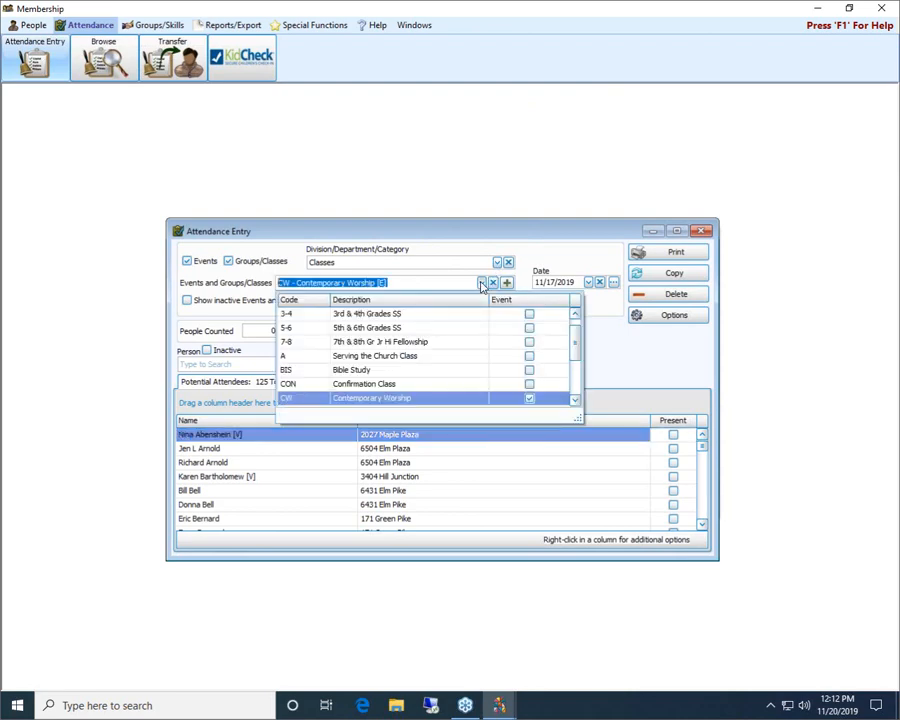
{"action": "left_click", "coordinate": [575, 313]}
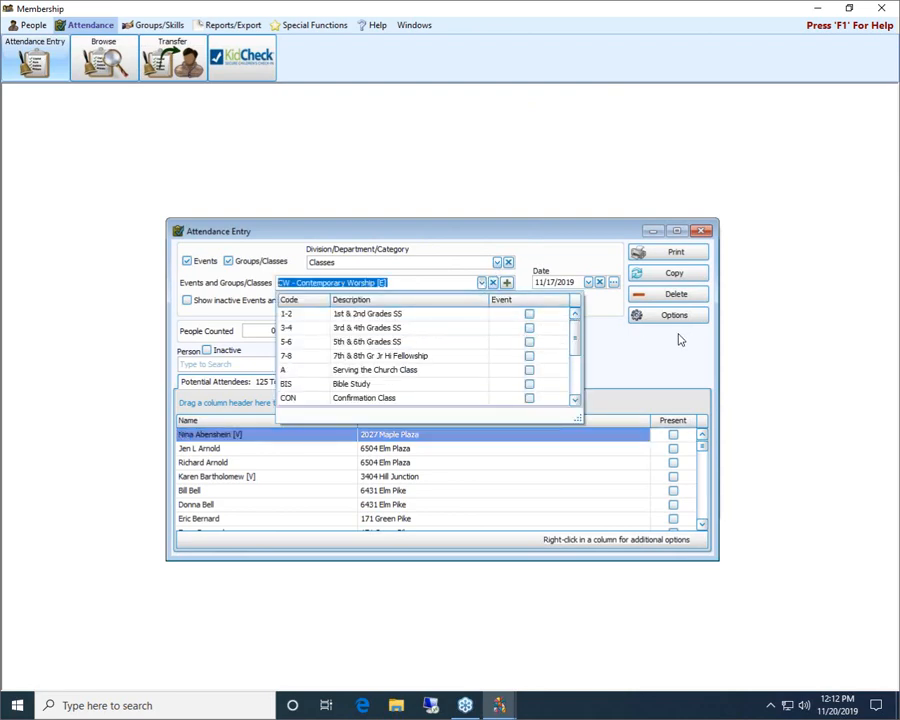
{"action": "left_click", "coordinate": [650, 355]}
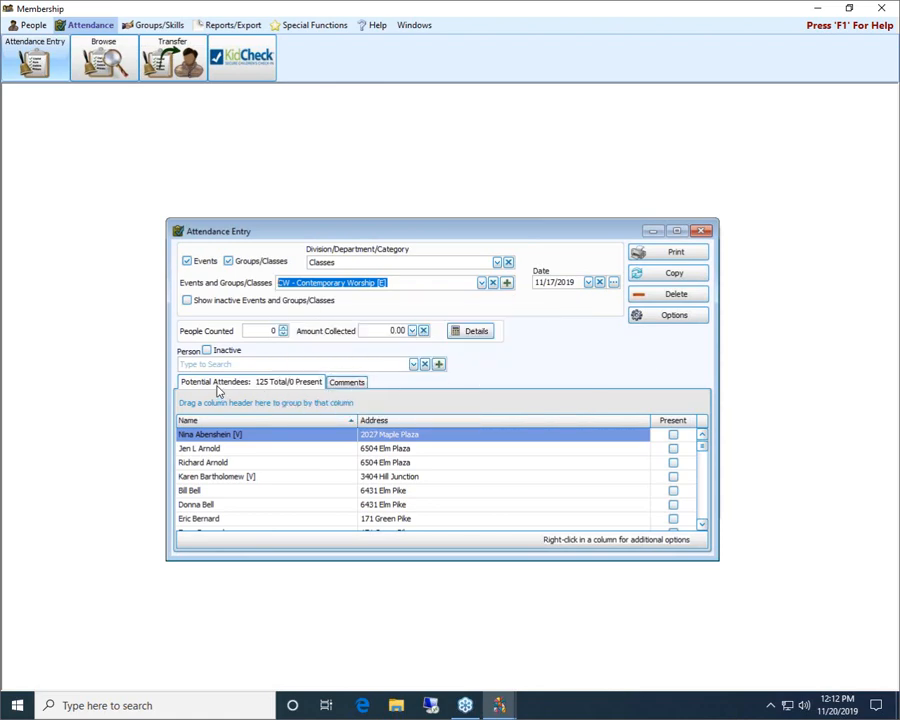
{"action": "left_click", "coordinate": [341, 385]}
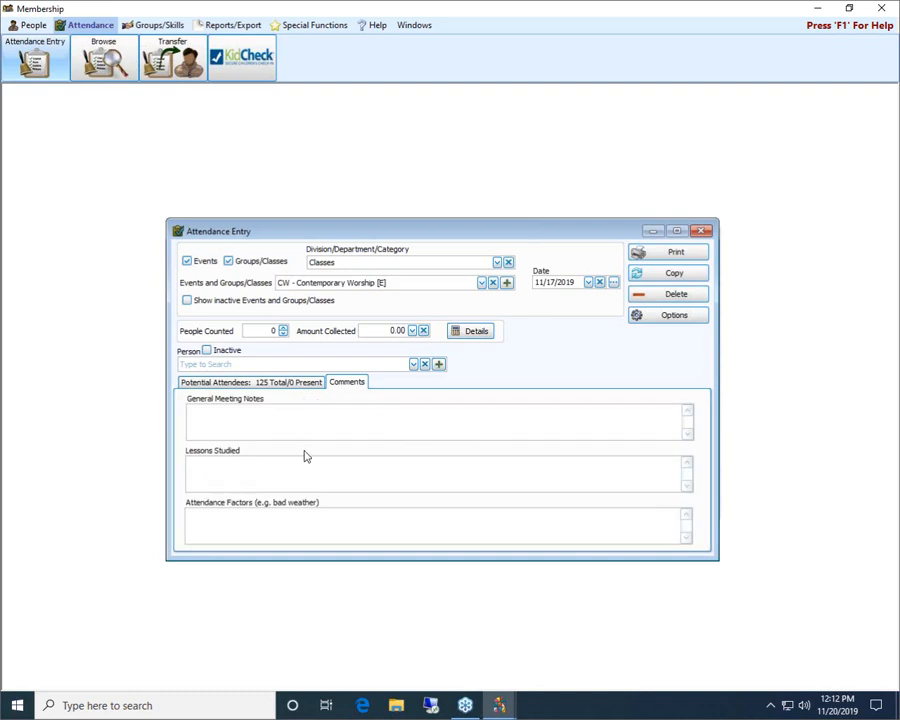
Switch the attendance entry to the 1-2 - 1st & 2nd Grades SS class and examine its Enrolled and Not Enrolled lists.
{"action": "left_click", "coordinate": [483, 284]}
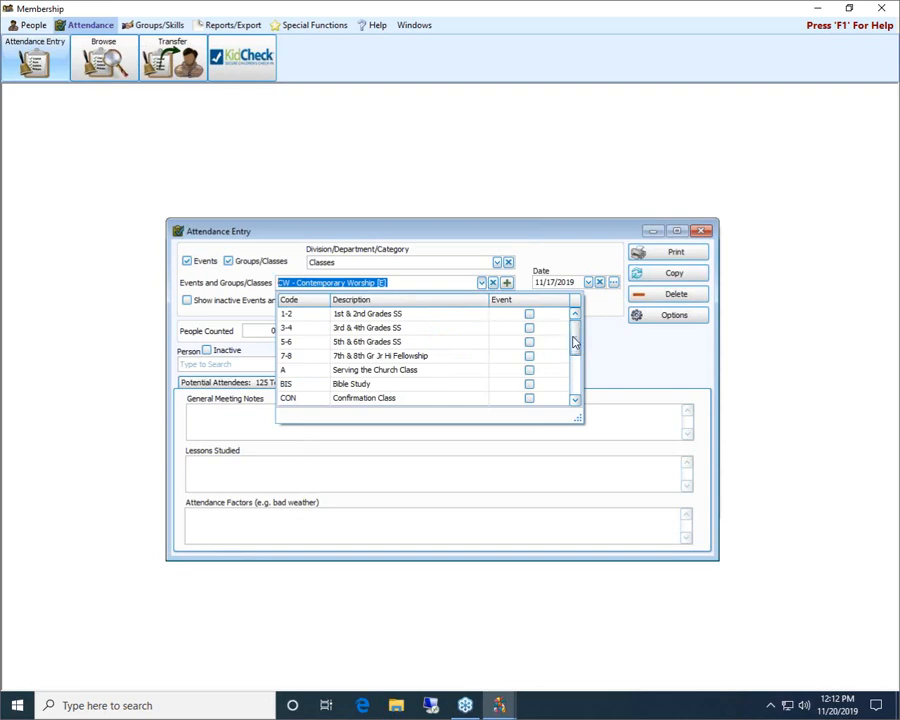
{"action": "mouse_move", "coordinate": [574, 342]}
{"action": "left_mouse_down"}
{"action": "mouse_move", "coordinate": [577, 374]}
{"action": "mouse_move", "coordinate": [578, 331]}
{"action": "left_mouse_up"}
{"action": "left_click", "coordinate": [381, 318]}
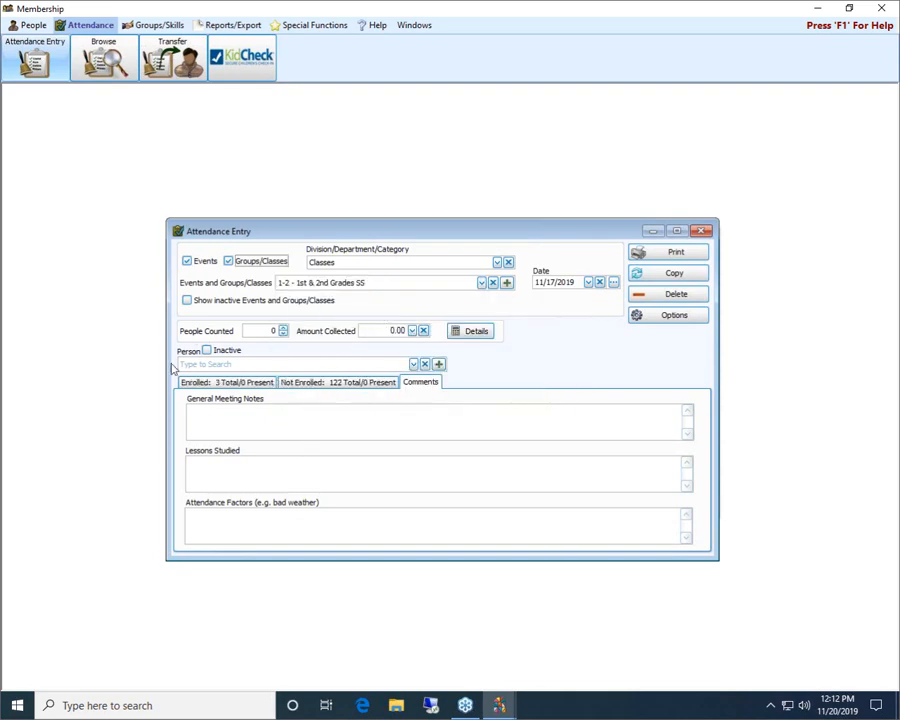
{"action": "left_click", "coordinate": [205, 382]}
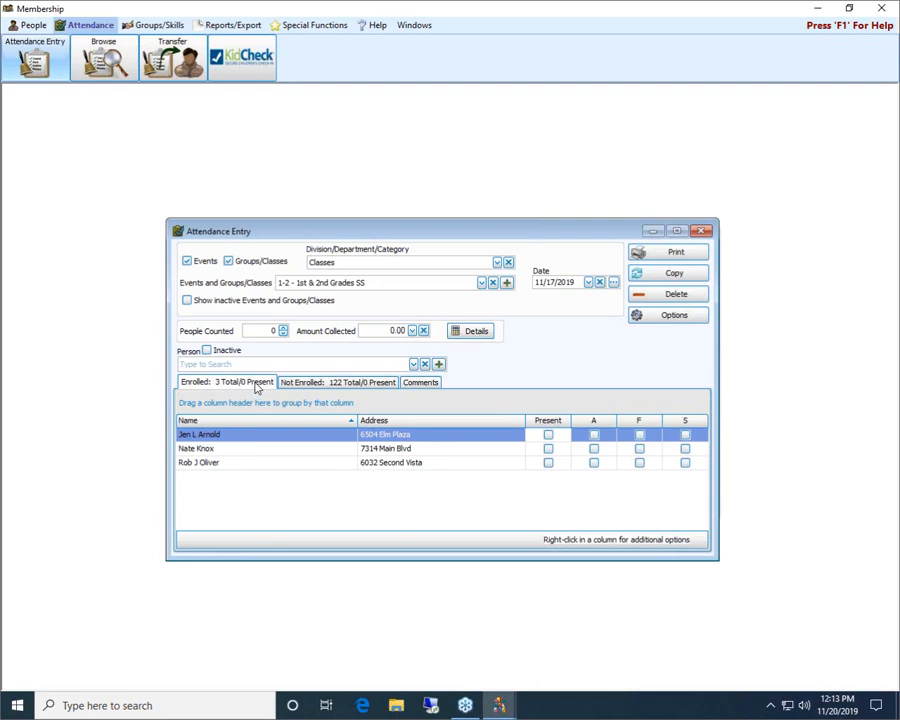
{"action": "left_click", "coordinate": [316, 385]}
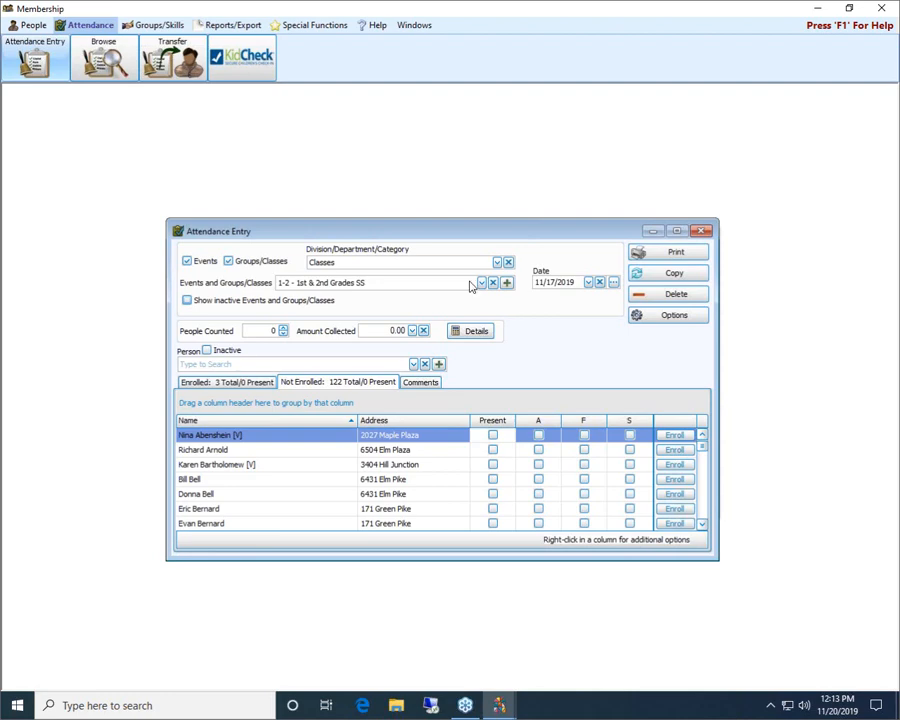
{"action": "left_click", "coordinate": [261, 384]}
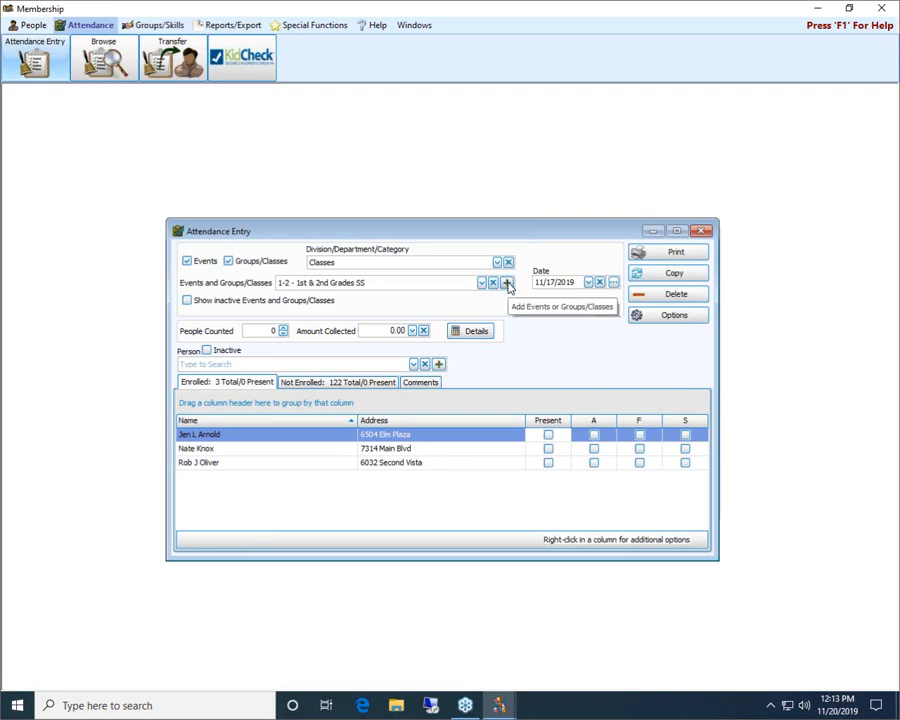
Start adding a new person in a new family with the category Members and enter the family's mailing label.
{"action": "left_click", "coordinate": [438, 366]}
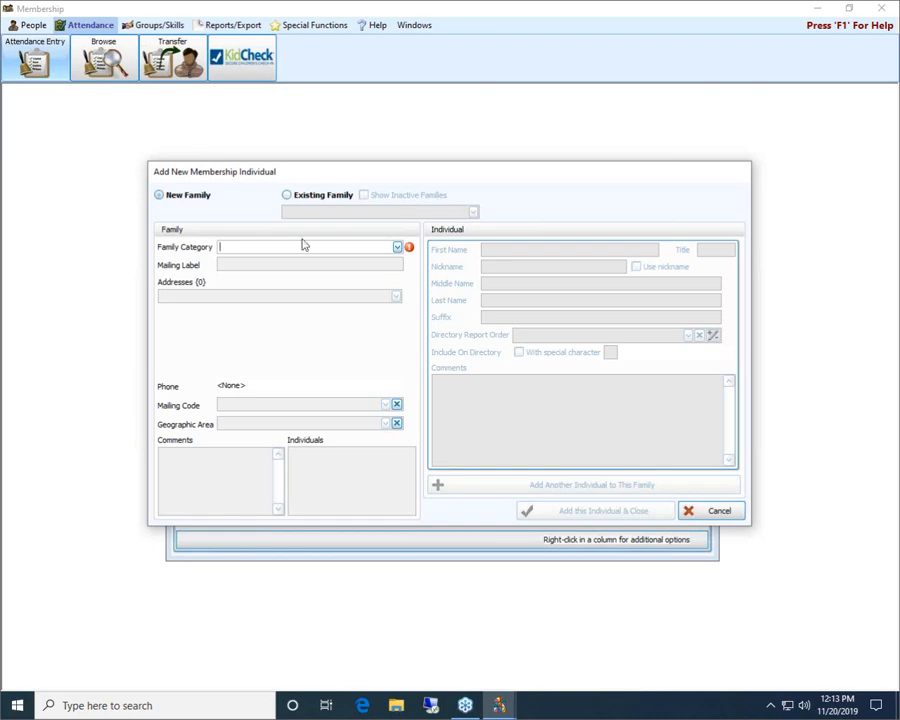
{"action": "left_click", "coordinate": [397, 247]}
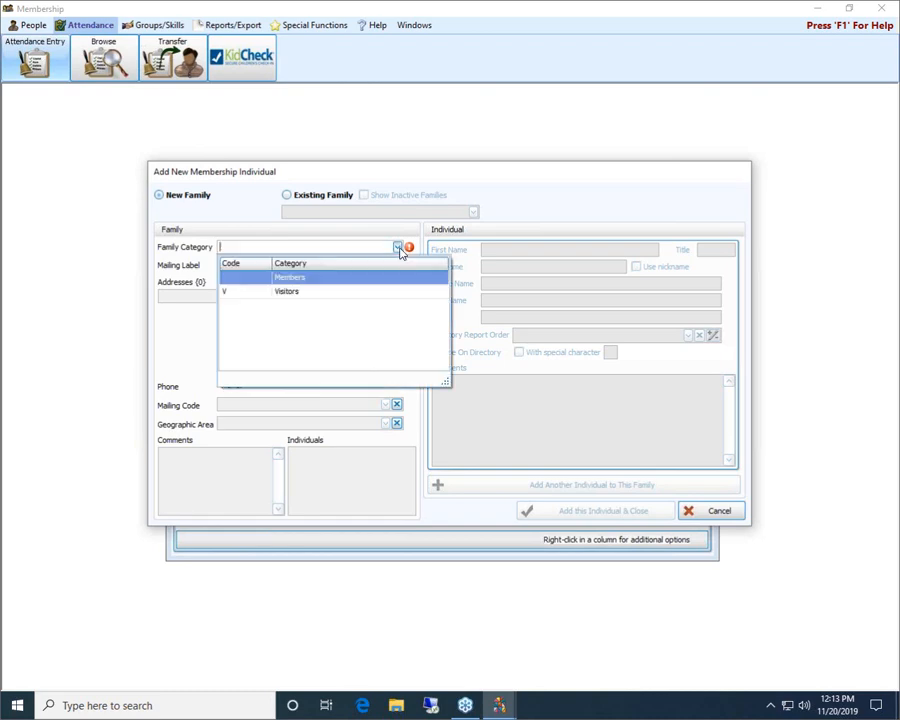
{"action": "left_click", "coordinate": [313, 278]}
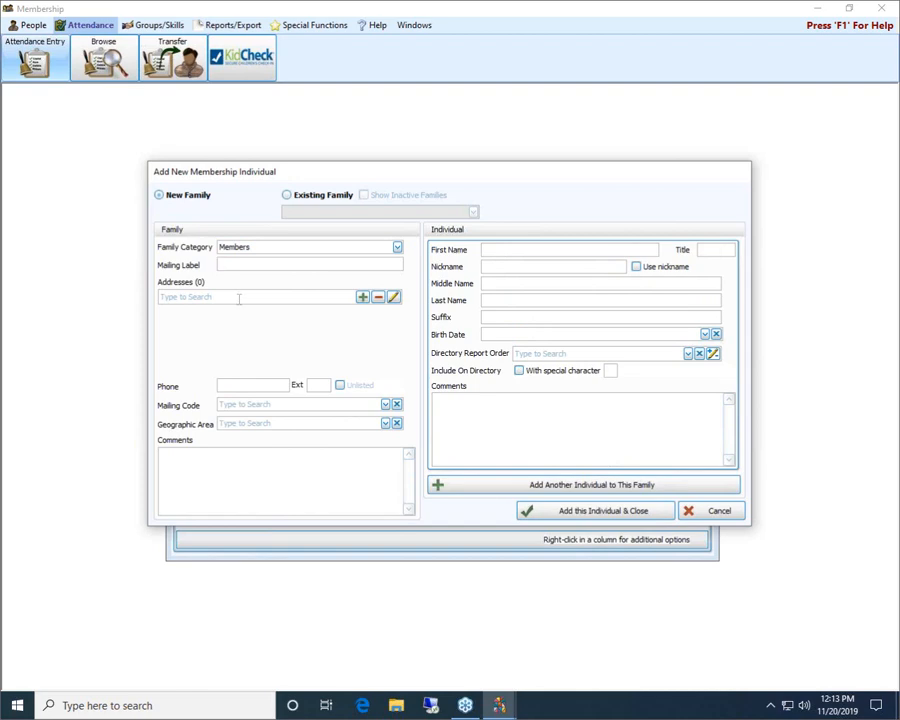
{"action": "type", "text": "Mr and Mrs Joe Smith"}
Enter the child's first name, set the Directory Report Order to 3 - Child (w/family), and add the individual.
{"action": "left_click", "coordinate": [516, 249]}
{"action": "type", "text": "Joe"}
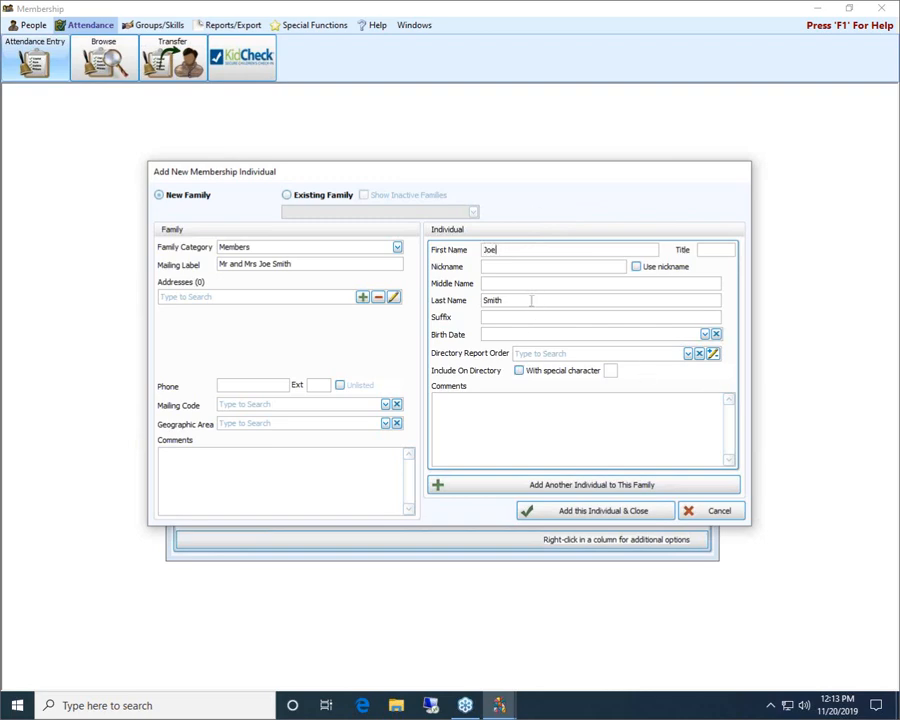
{"action": "key", "text": "BackSpace"}
{"action": "key", "text": "BackSpace"}
{"action": "key", "text": "BackSpace"}
{"action": "type", "text": "David"}
{"action": "left_click", "coordinate": [688, 354]}
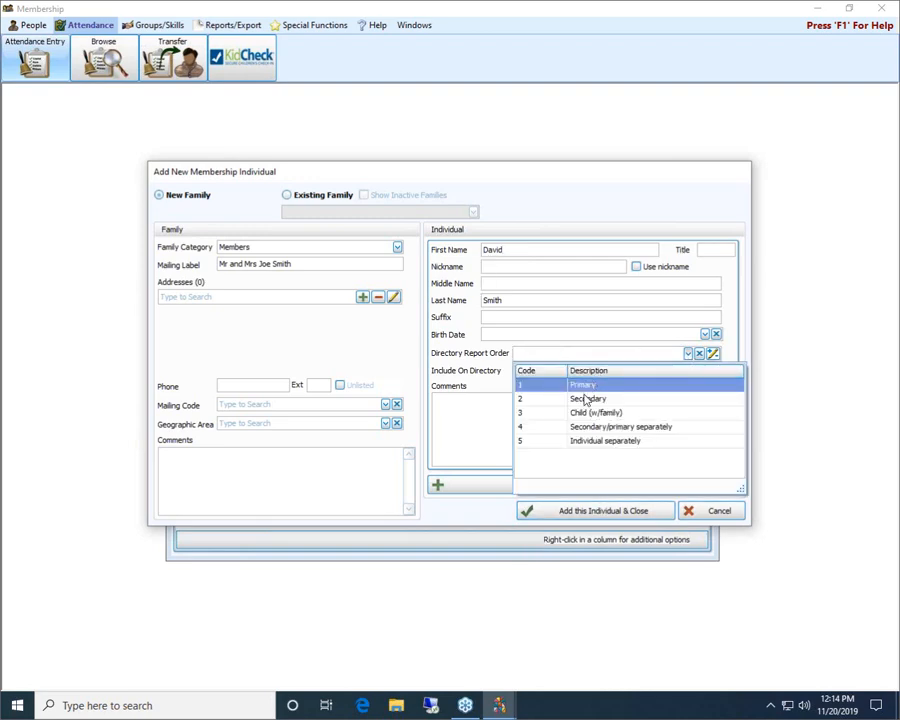
{"action": "left_click", "coordinate": [586, 413]}
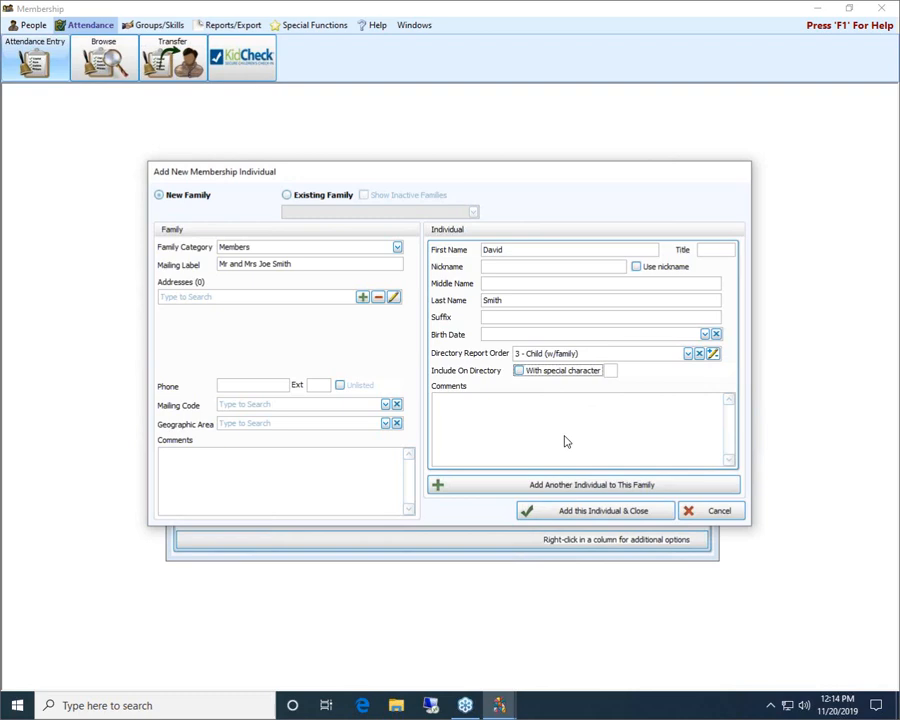
{"action": "left_click", "coordinate": [604, 516]}
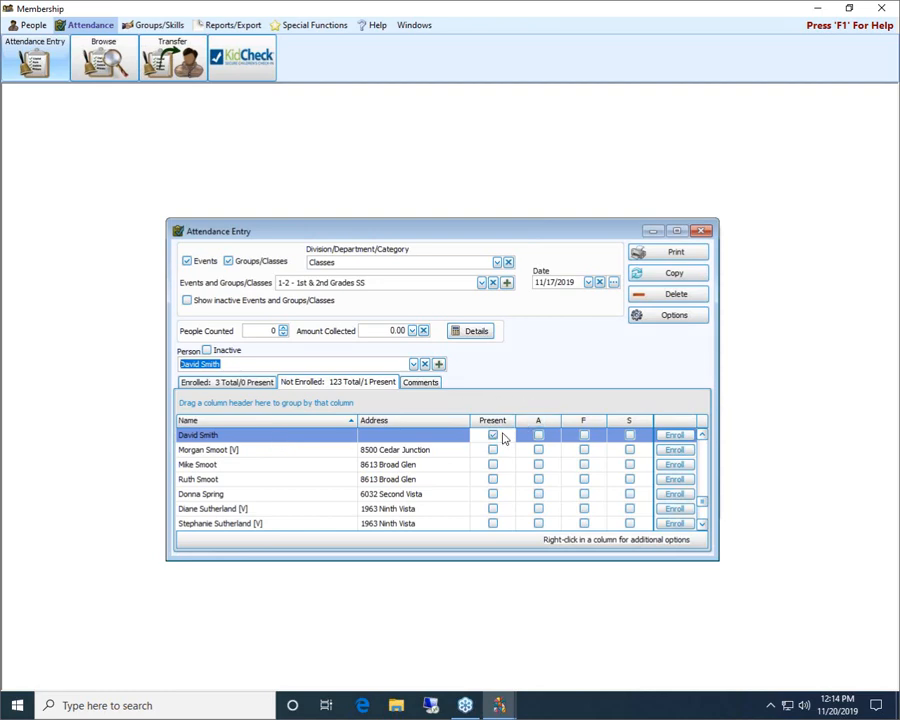
Enroll the newly added child and one more person from the Not Enrolled list in the class, checking the Enrolled list.
{"action": "left_click", "coordinate": [673, 436]}
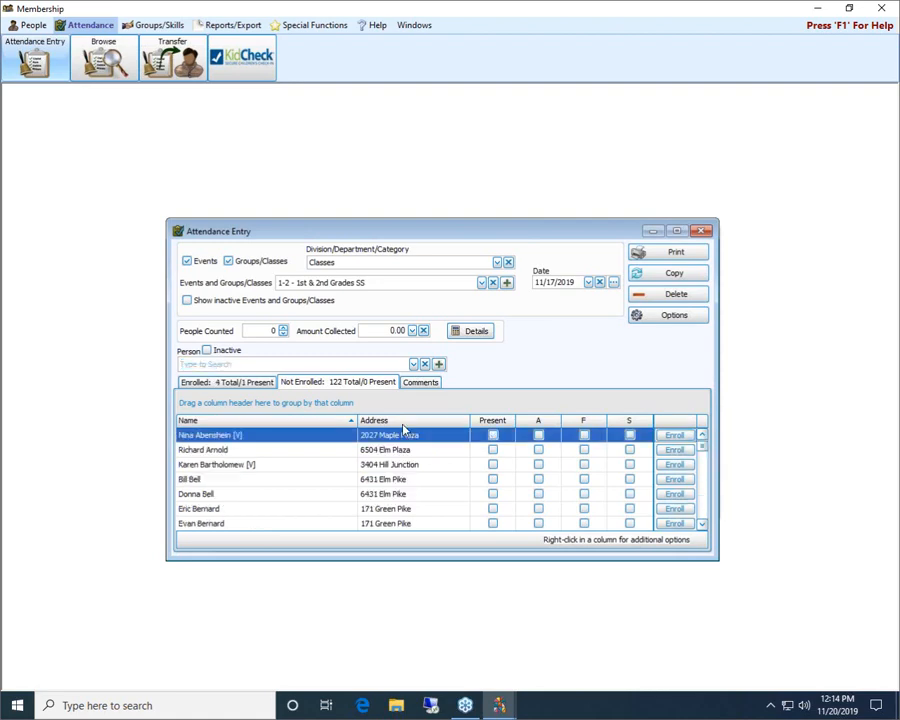
{"action": "left_click", "coordinate": [219, 383]}
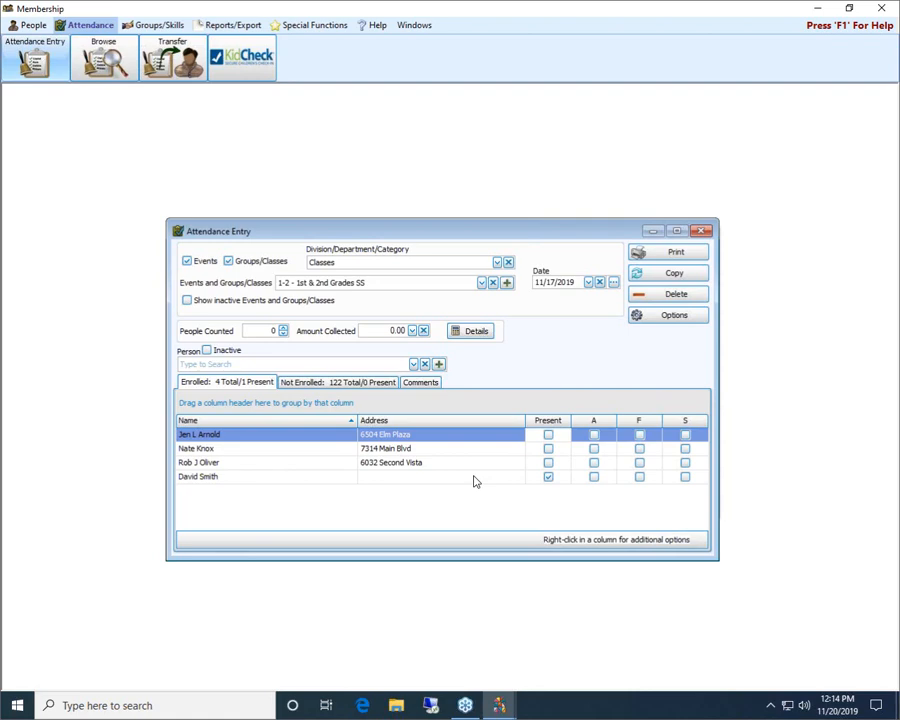
{"action": "left_click", "coordinate": [337, 383]}
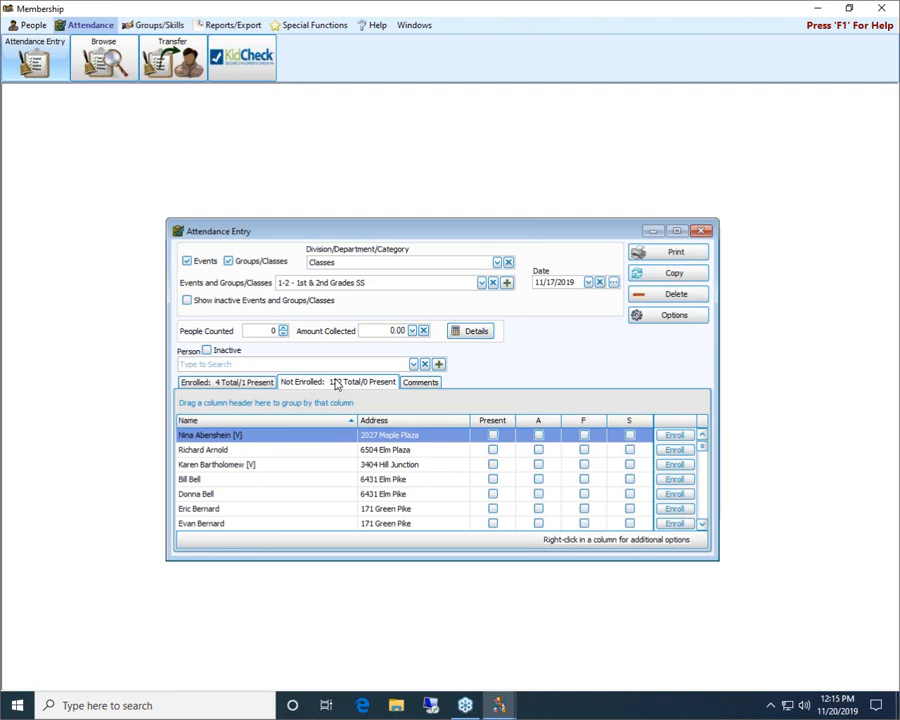
{"action": "left_click", "coordinate": [702, 514]}
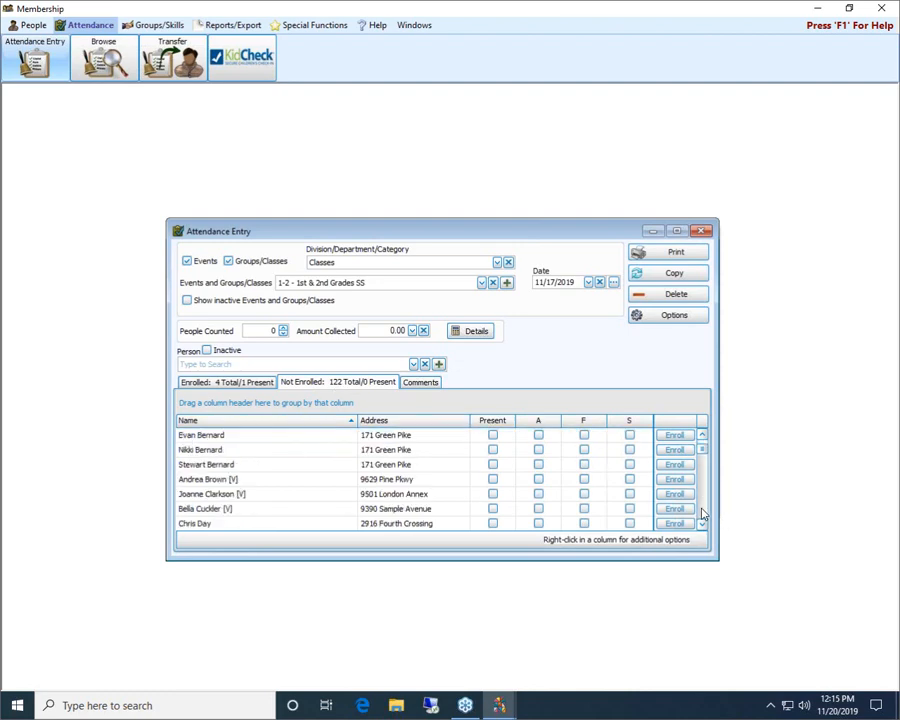
{"action": "left_click", "coordinate": [702, 514]}
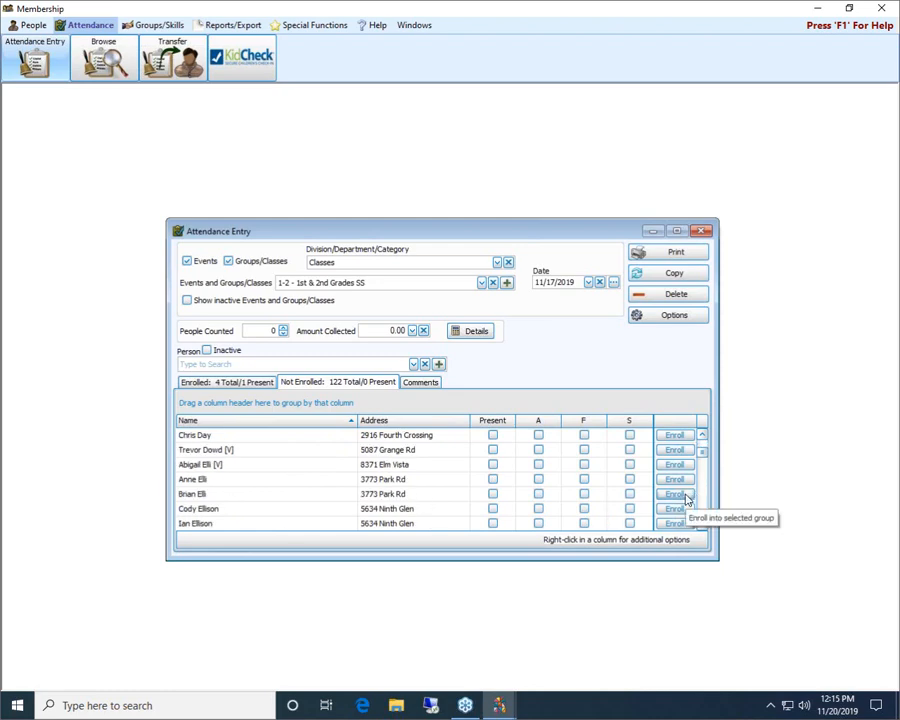
{"action": "left_click", "coordinate": [686, 495]}
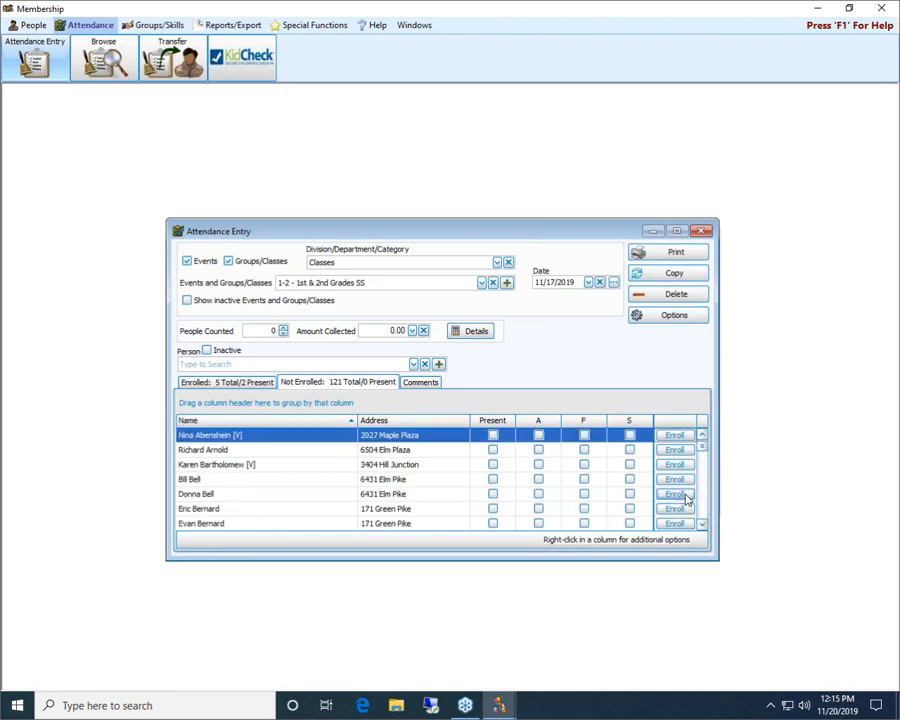
{"action": "left_click", "coordinate": [215, 385]}
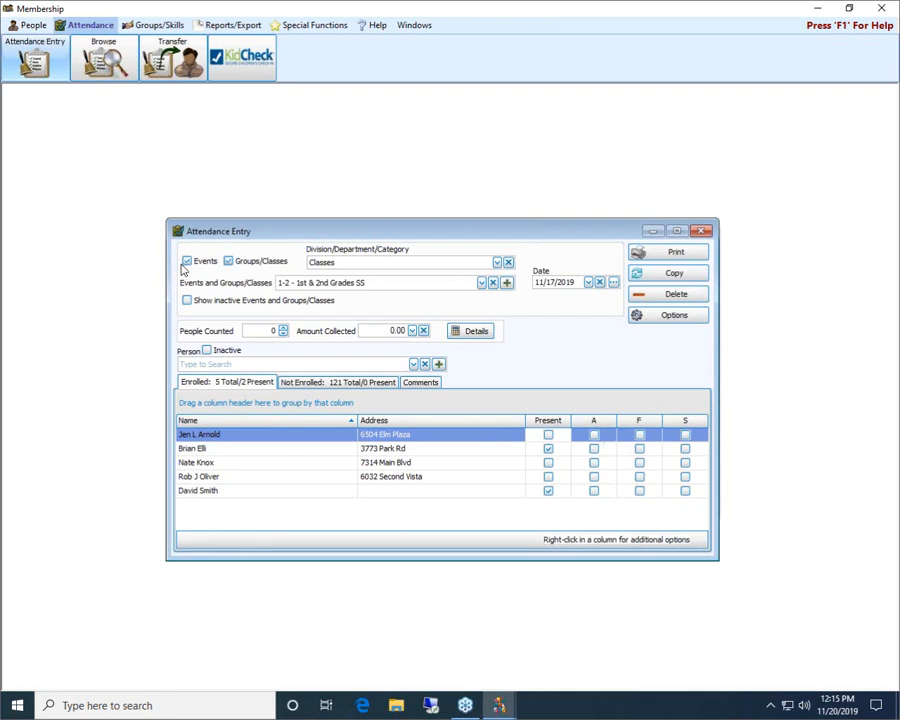
Limit the attendance entry to events by excluding Groups/Classes, and select the SW - Sunday AM Worship event.
{"action": "left_click", "coordinate": [228, 261]}
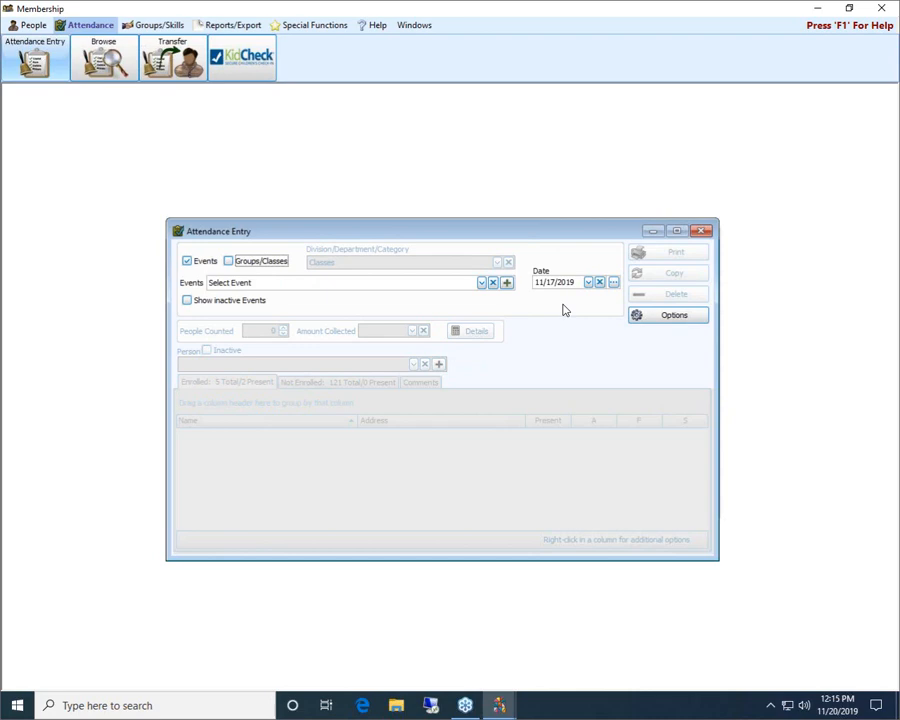
{"action": "left_click", "coordinate": [482, 283]}
{"action": "left_click", "coordinate": [400, 342]}
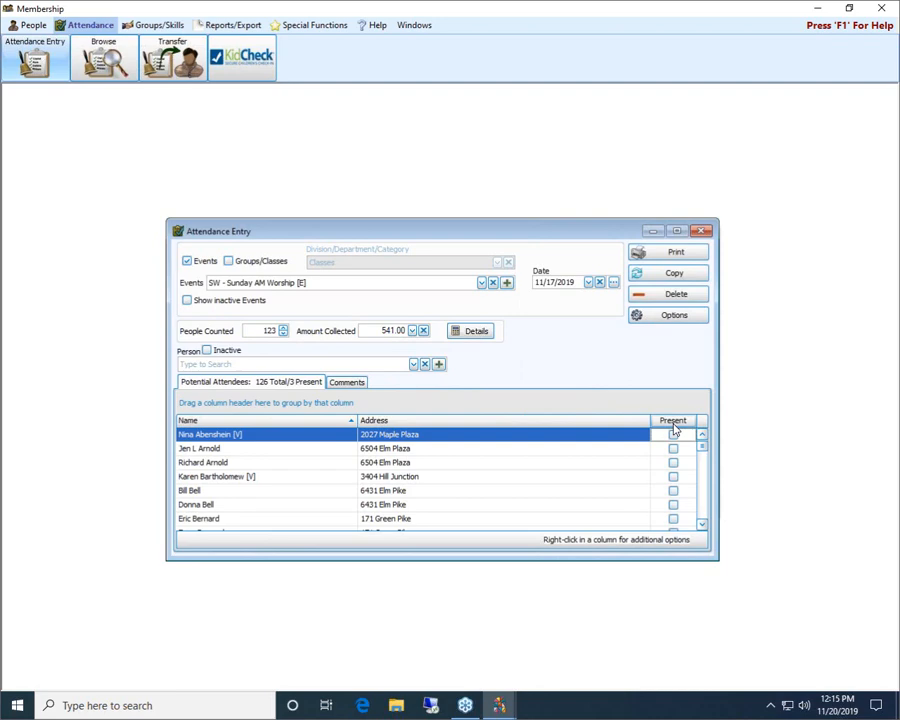
In the attendance options, enable communion tracking for events and excused absence tracking for Groups/Classes.
{"action": "left_click", "coordinate": [663, 318]}
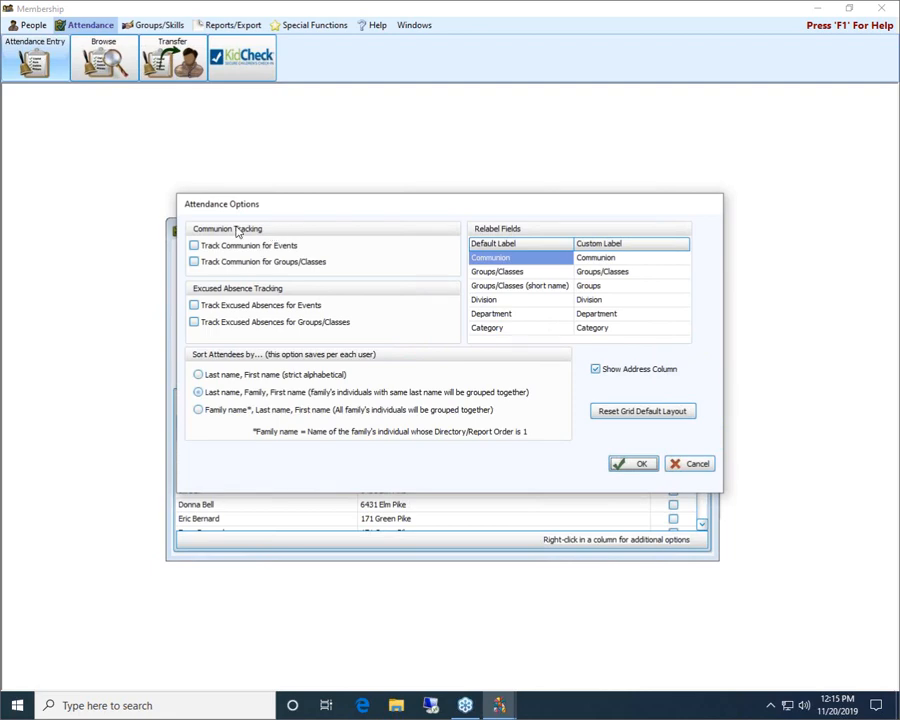
{"action": "left_click", "coordinate": [195, 245]}
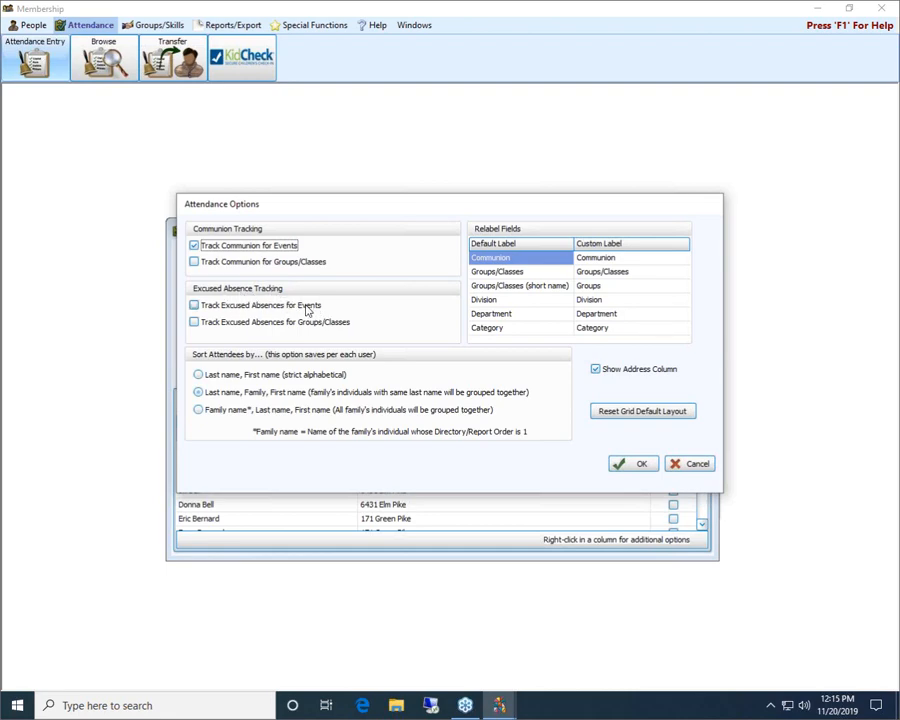
{"action": "left_click", "coordinate": [195, 322]}
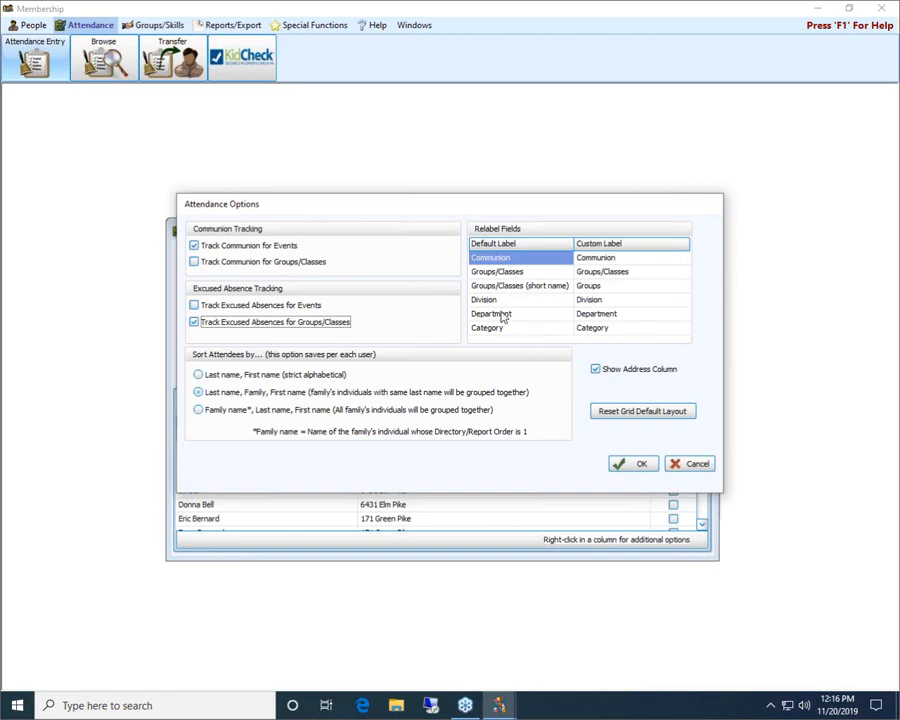
Relabel the Groups/Classes short name as G/C, hide the address column, and apply the attendance options.
{"action": "left_click", "coordinate": [607, 286]}
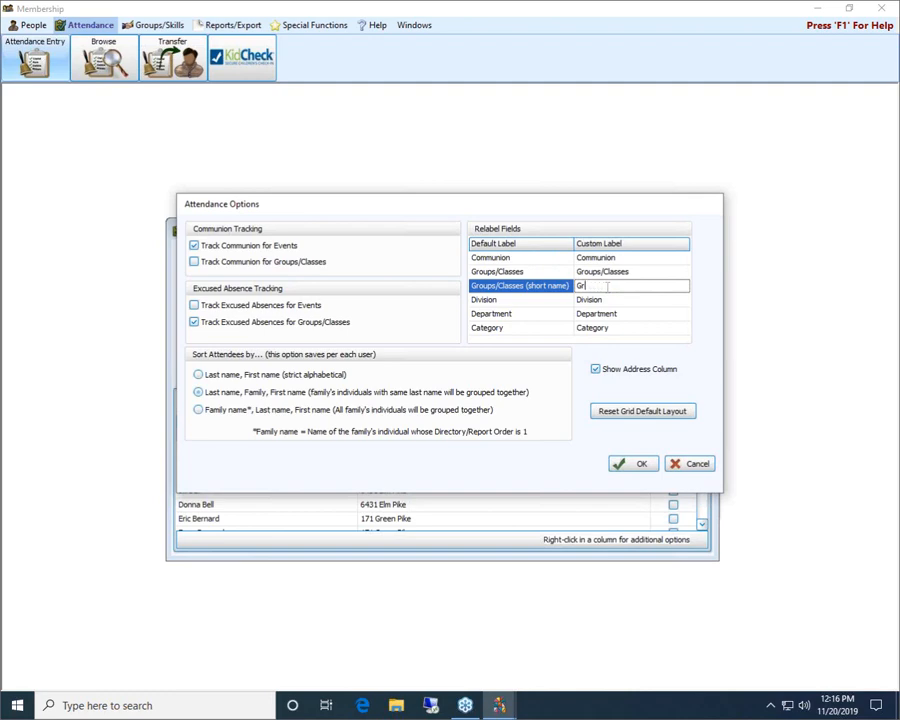
{"action": "type", "text": "/C"}
{"action": "left_click_drag", "start_coordinate": [450, 208], "coordinate": [430, 121]}
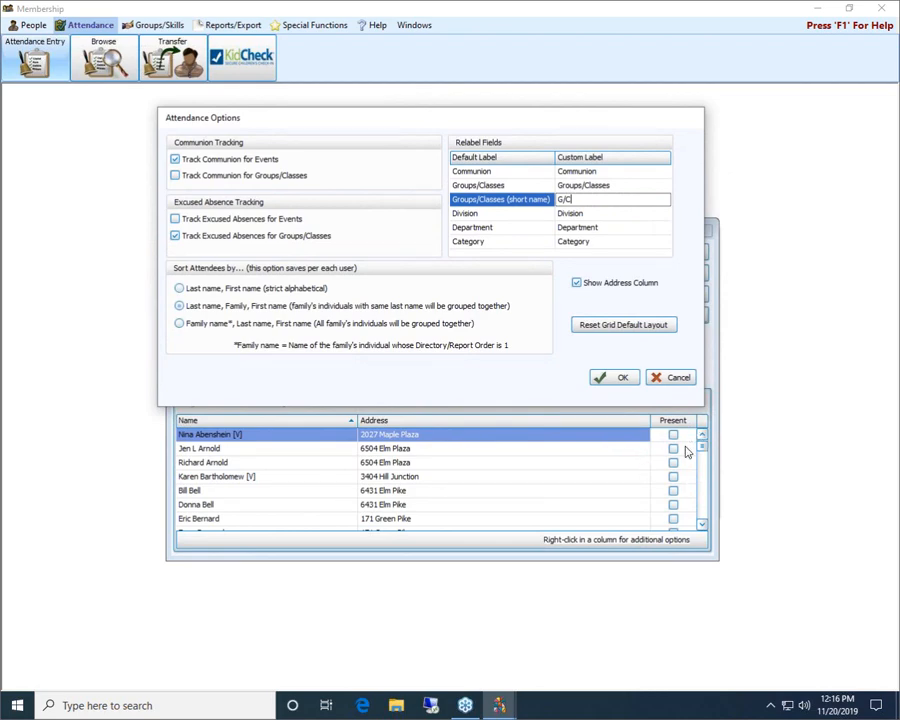
{"action": "left_click", "coordinate": [577, 284]}
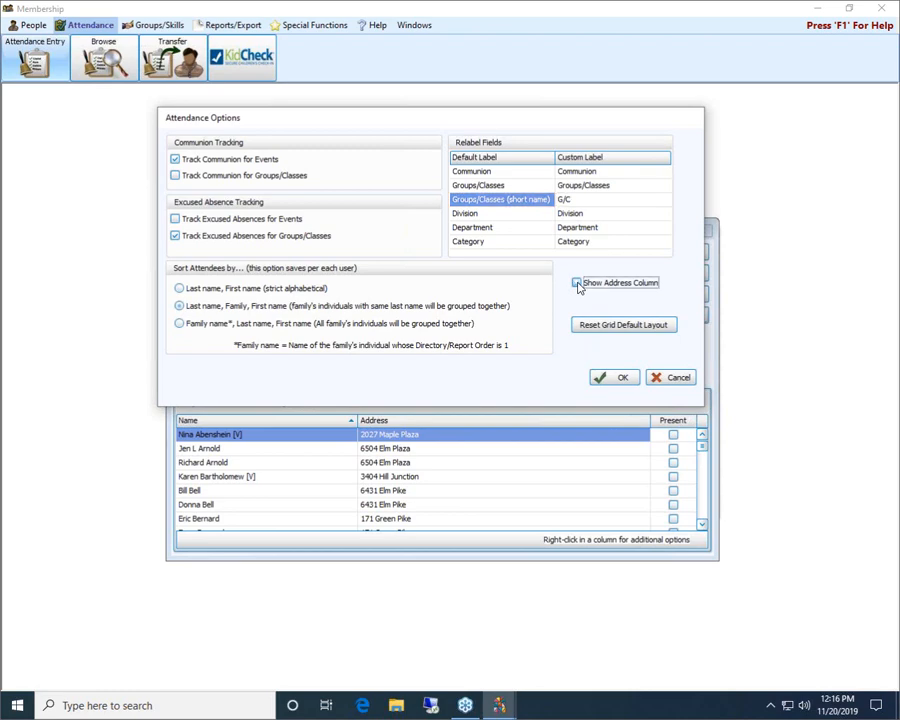
{"action": "left_click", "coordinate": [618, 378]}
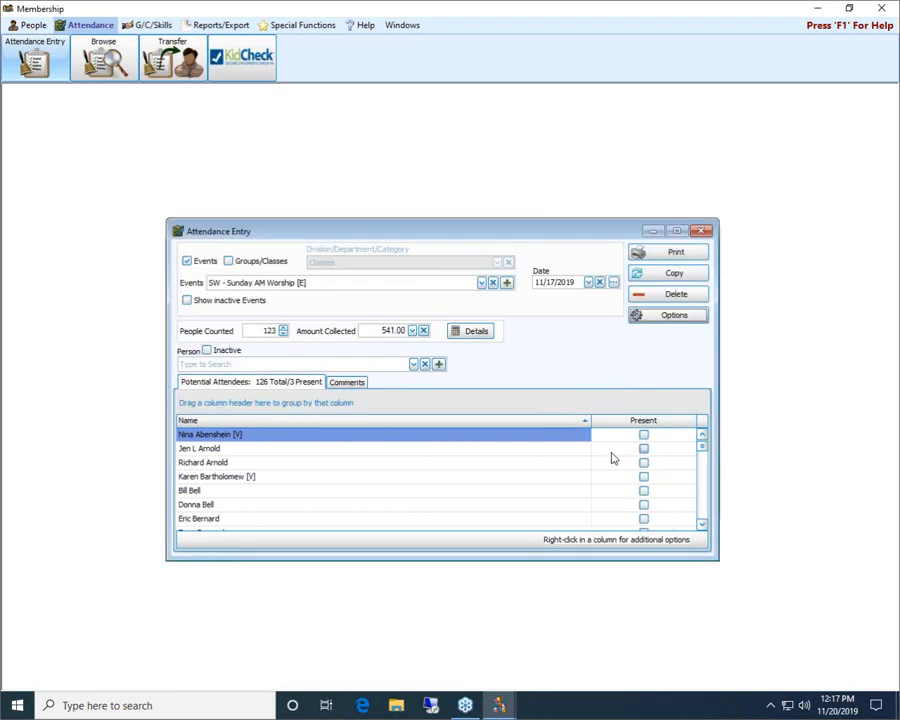
Reapply the attendance options and reorder the attendee grid columns to Present, Communion, Name.
{"action": "left_click", "coordinate": [674, 316]}
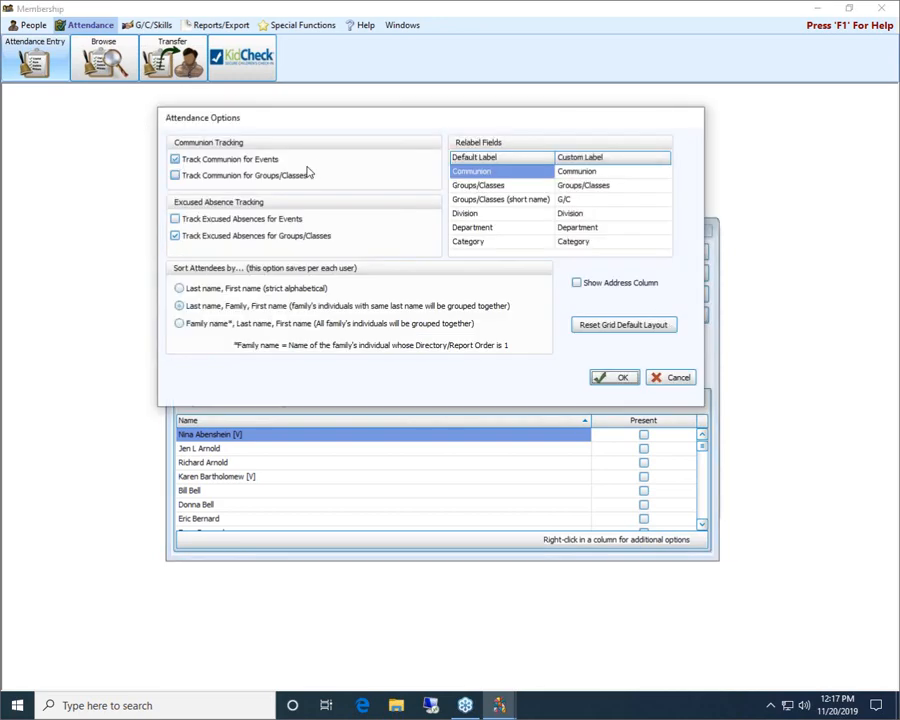
{"action": "left_click", "coordinate": [620, 378]}
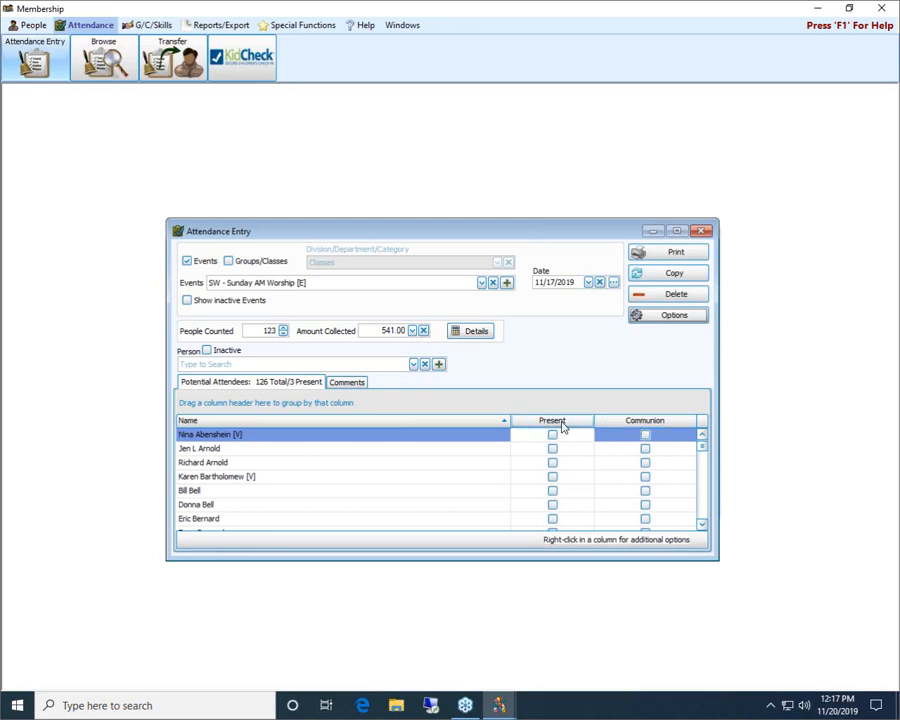
{"action": "left_click_drag", "start_coordinate": [563, 427], "coordinate": [215, 421]}
{"action": "left_click_drag", "start_coordinate": [645, 420], "coordinate": [422, 418]}
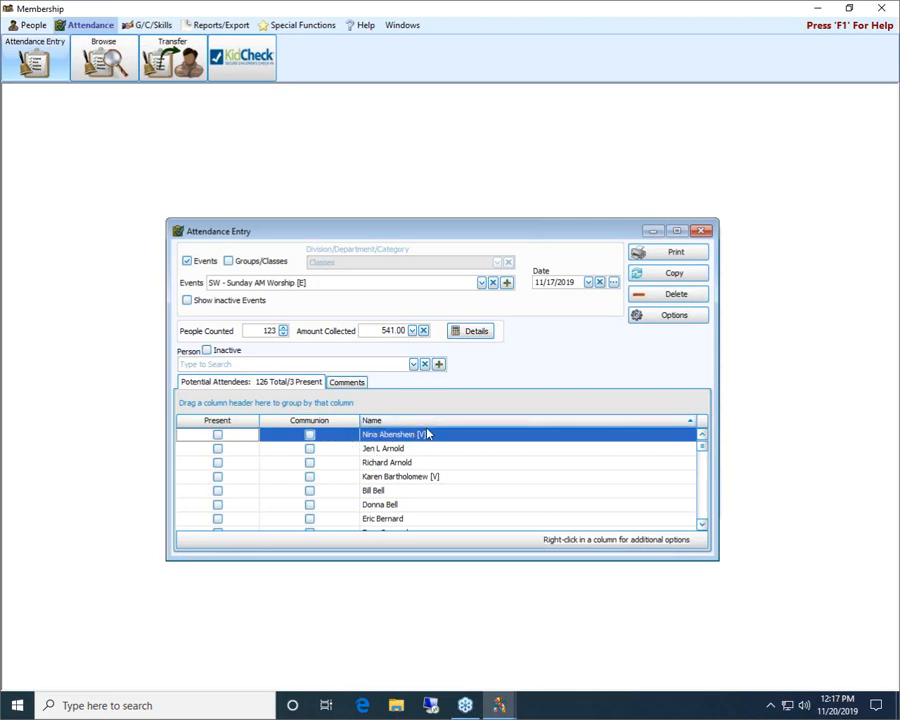
Reorder the attendee grid columns to Name, Present, Communion, and widen the Name column.
{"action": "left_click_drag", "start_coordinate": [338, 421], "coordinate": [676, 420]}
{"action": "left_click_drag", "start_coordinate": [208, 424], "coordinate": [600, 414]}
{"action": "left_click_drag", "start_coordinate": [506, 424], "coordinate": [275, 429]}
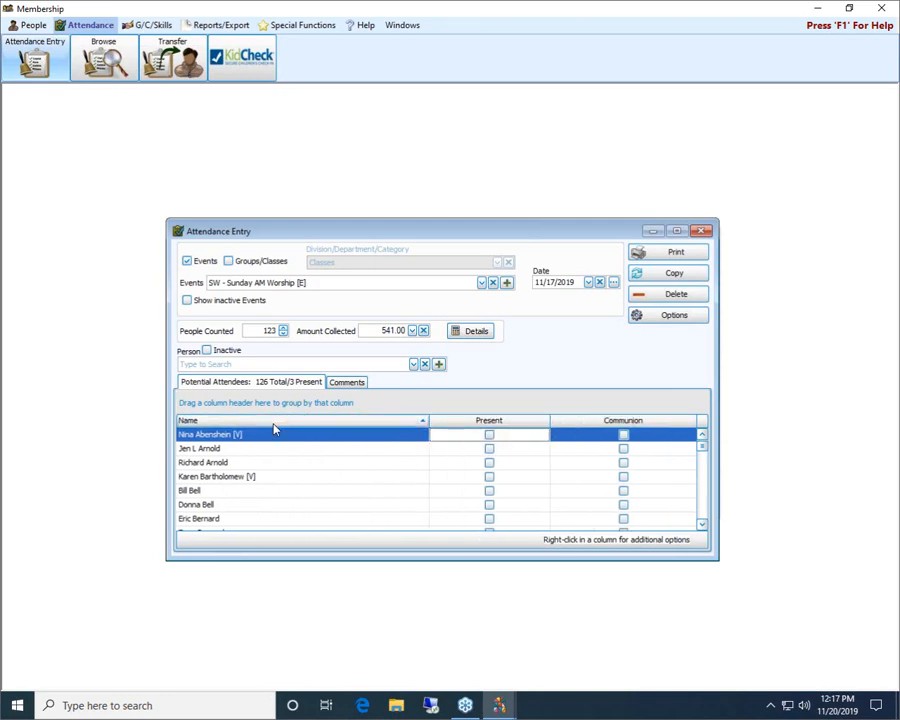
{"action": "left_click_drag", "start_coordinate": [429, 421], "coordinate": [282, 426]}
{"action": "left_click", "coordinate": [428, 420]}
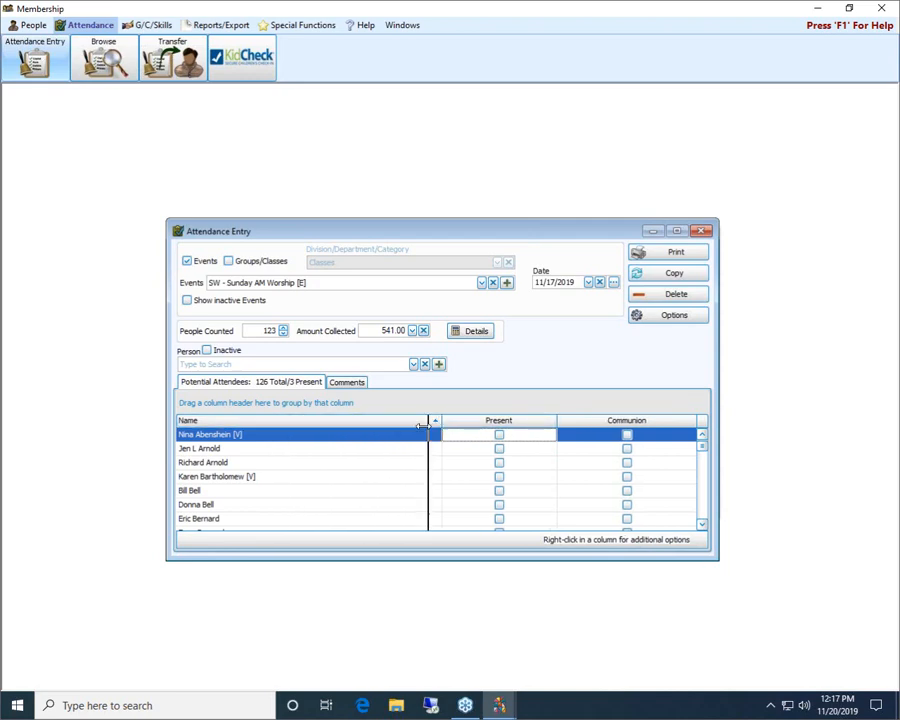
{"action": "left_click_drag", "start_coordinate": [502, 420], "coordinate": [296, 430]}
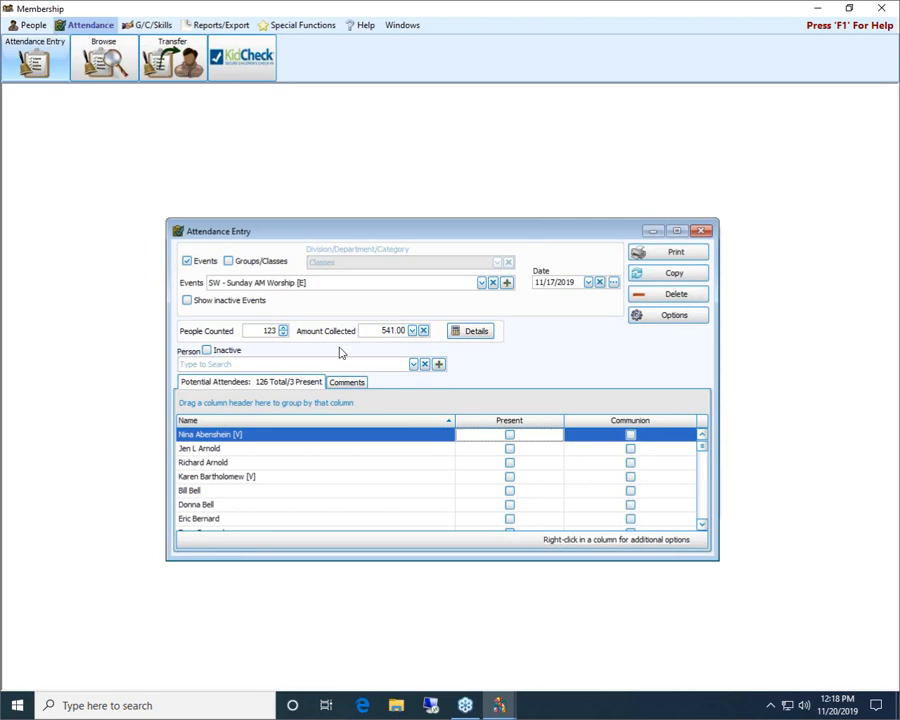
Include Groups/Classes in the attendance filter, close the attendance entry, and open the Groups/Classes setup.
{"action": "left_click", "coordinate": [229, 261]}
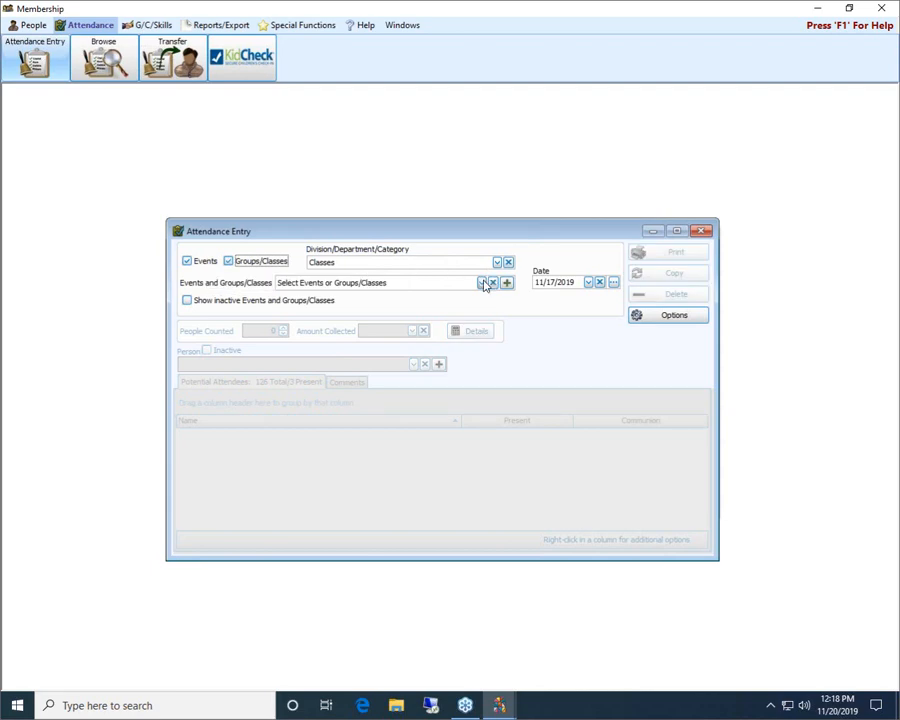
{"action": "left_click", "coordinate": [702, 231]}
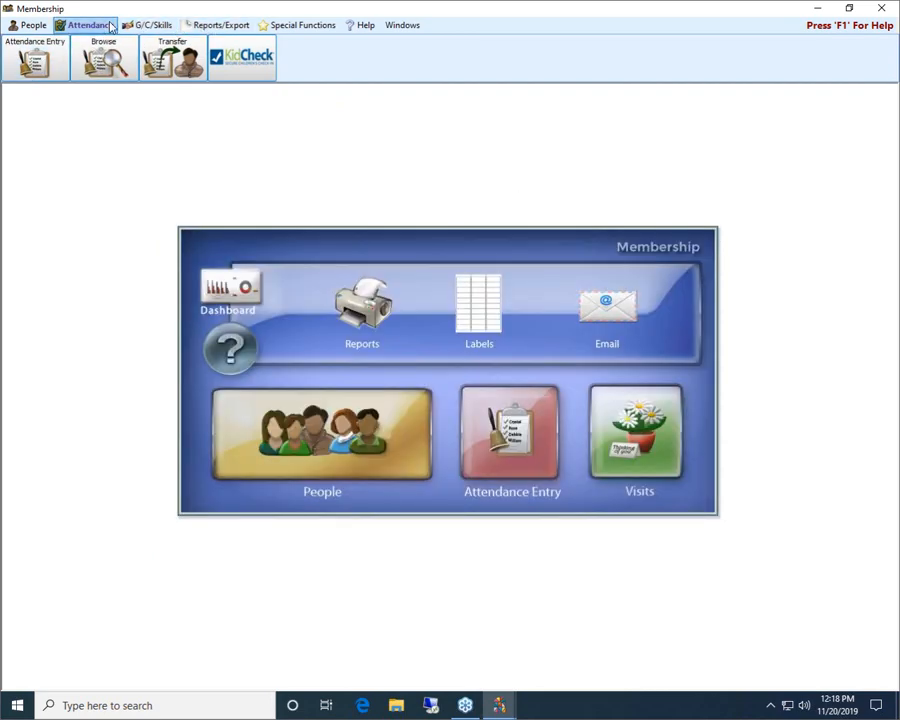
{"action": "left_click", "coordinate": [103, 26]}
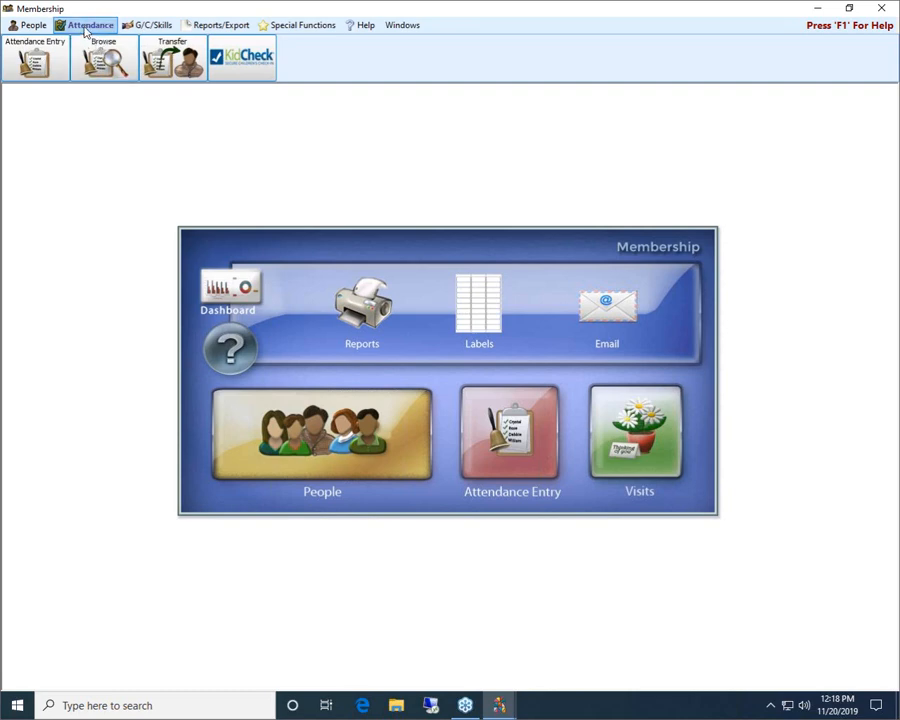
{"action": "left_click", "coordinate": [144, 28]}
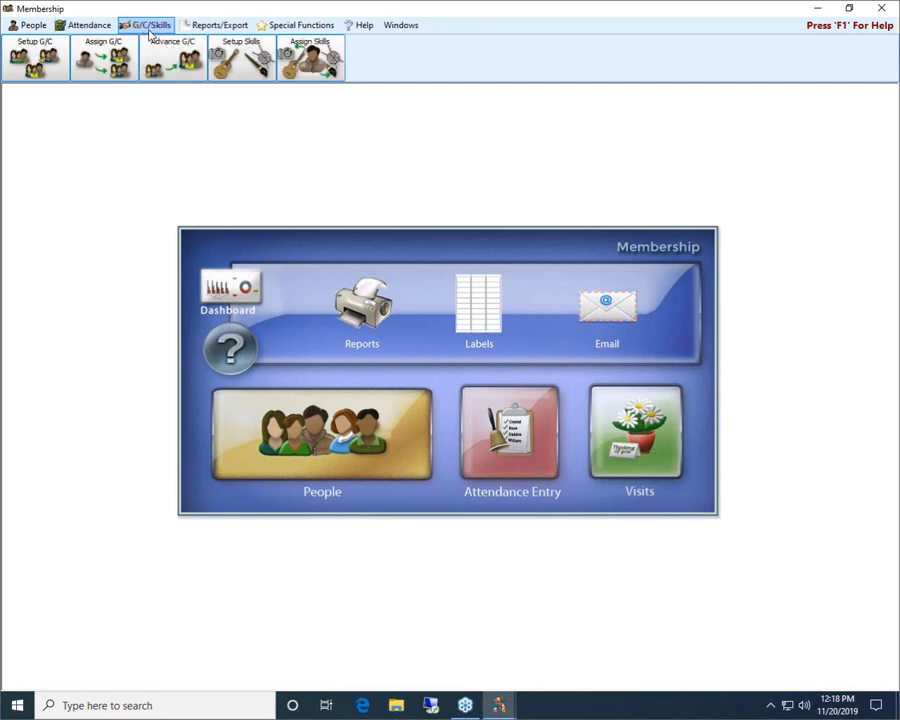
{"action": "left_click", "coordinate": [52, 55]}
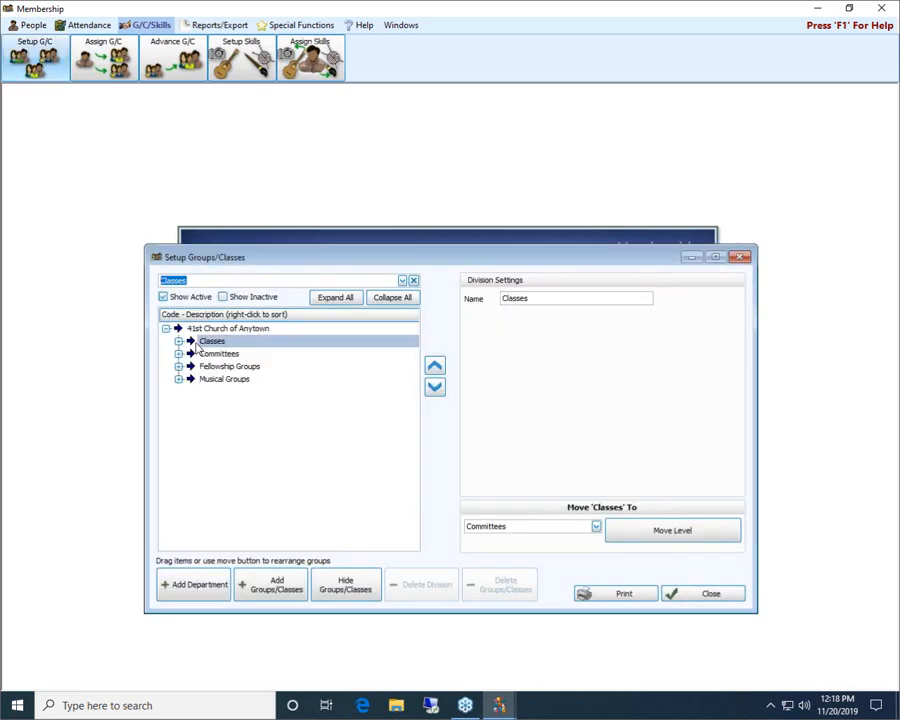
Review the additional info codes of the 1st & 2nd, 3rd & 4th, 5th & 6th, and 7th & 8th grade classes, and close the setup.
{"action": "double_click", "coordinate": [197, 343]}
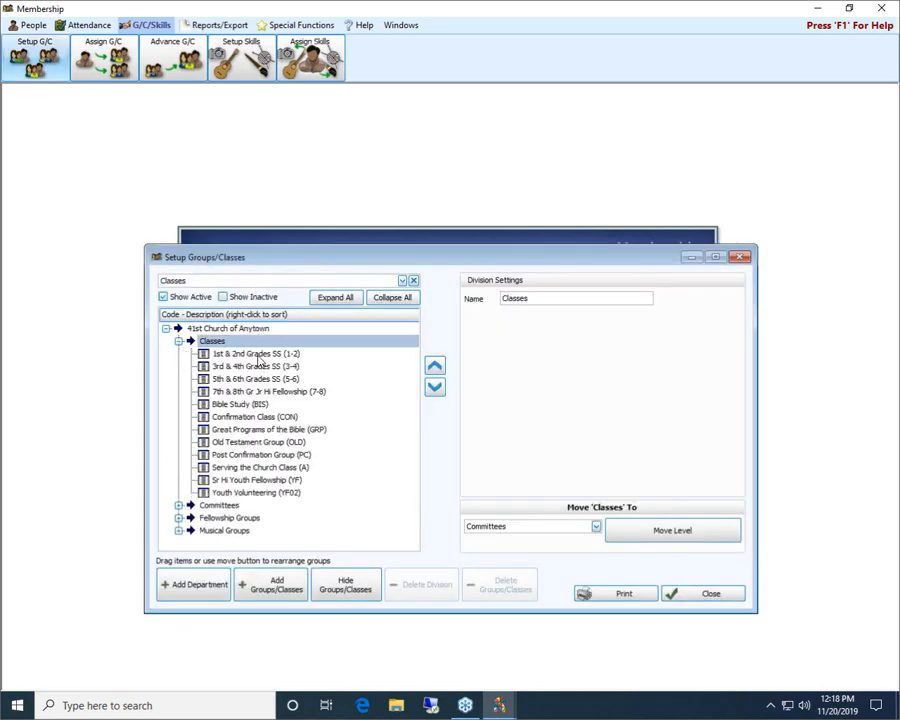
{"action": "left_click", "coordinate": [257, 354]}
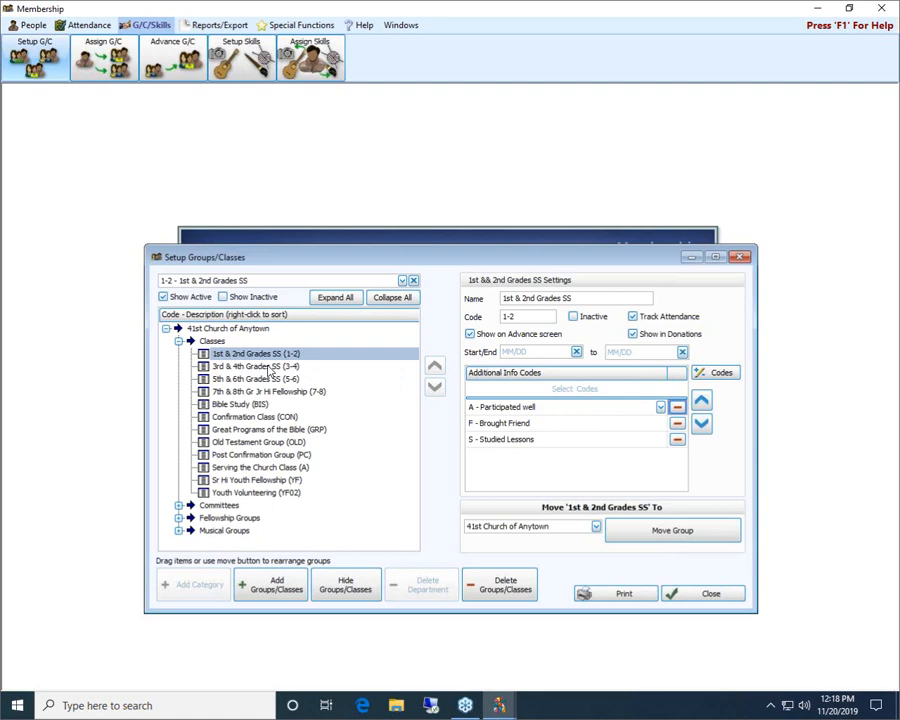
{"action": "left_click", "coordinate": [268, 370]}
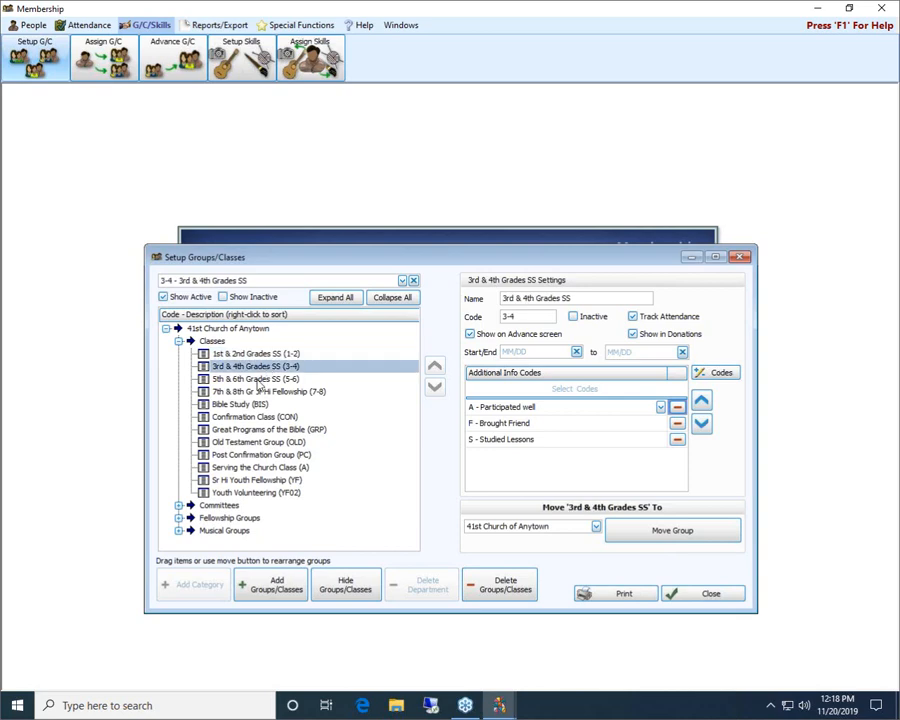
{"action": "left_click", "coordinate": [258, 382]}
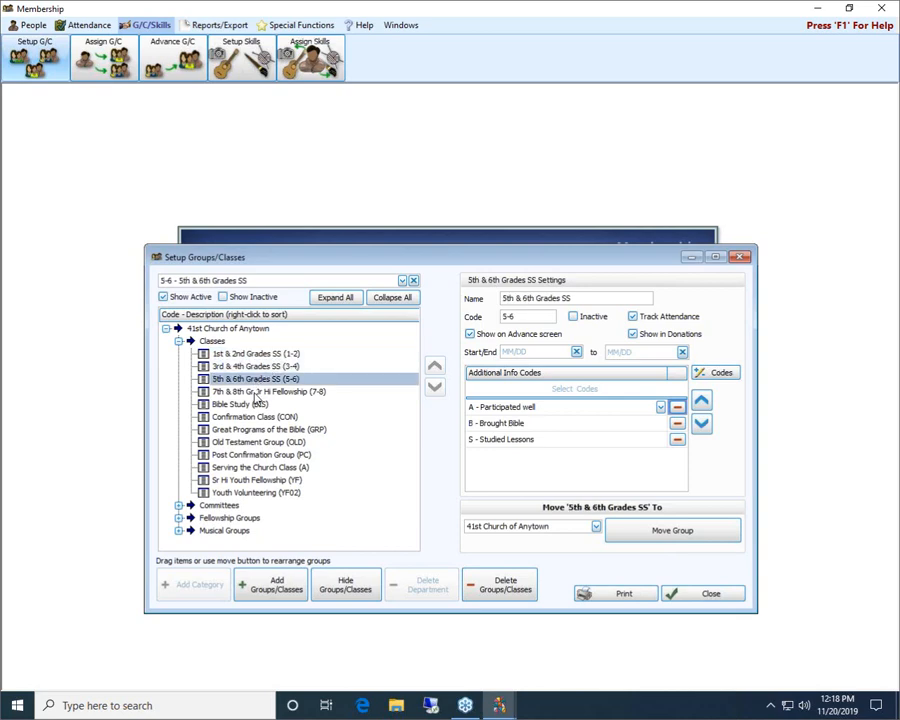
{"action": "left_click", "coordinate": [255, 393]}
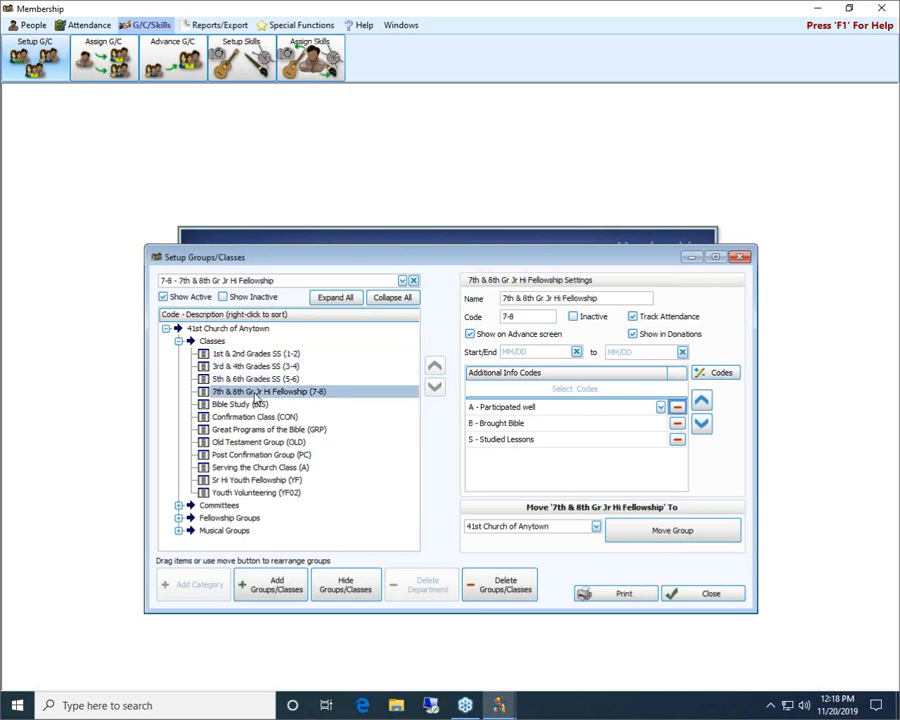
{"action": "left_click", "coordinate": [749, 257]}
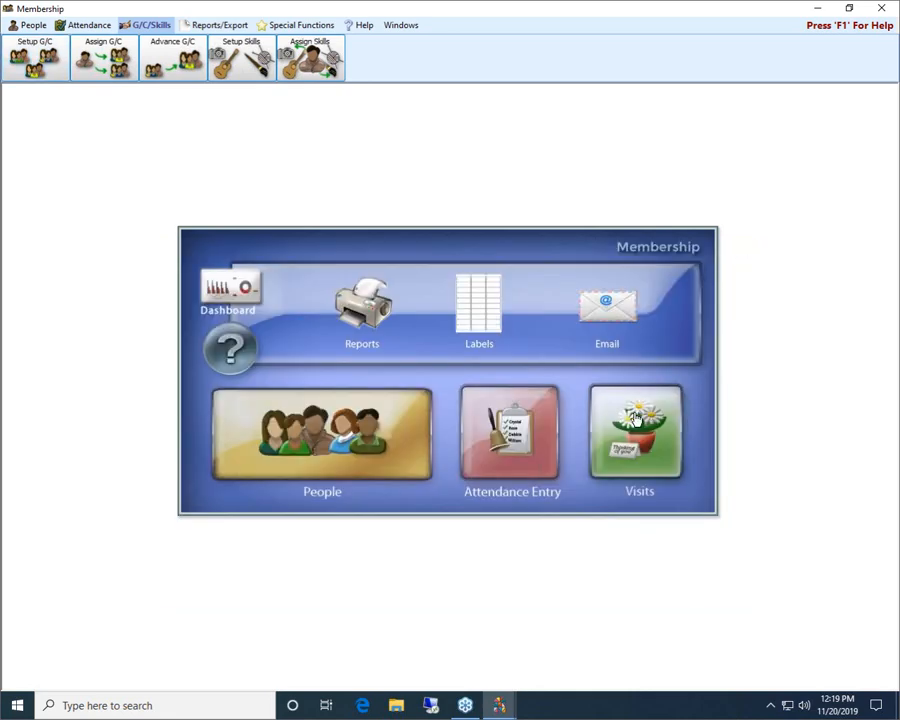
View the 11/17/2019 attendance for 1-2 - 1st & 2nd Grades SS, including its comments, and close the entry.
{"action": "left_click", "coordinate": [519, 432]}
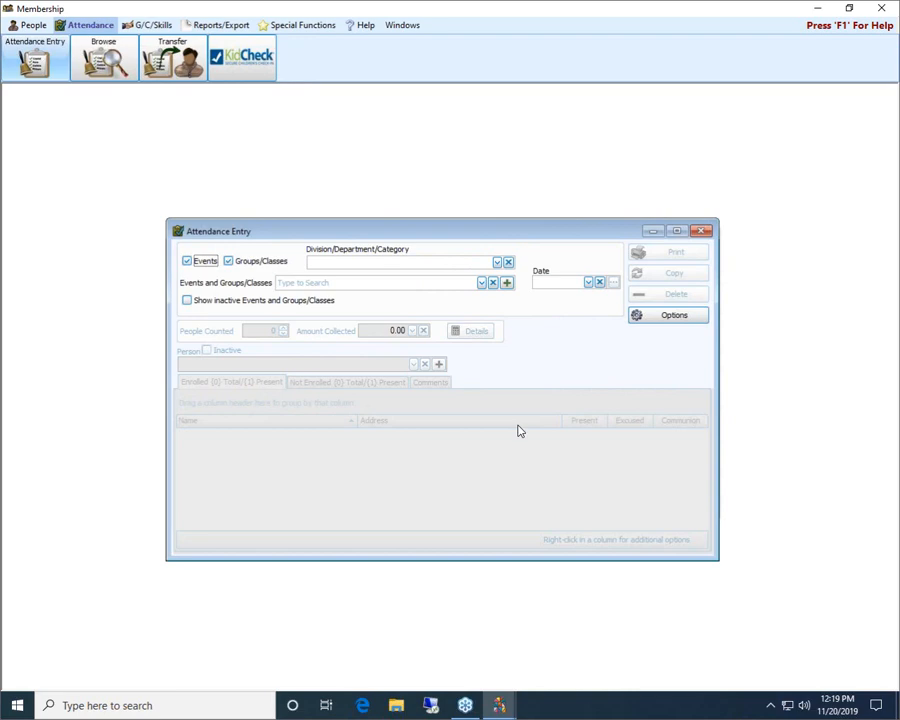
{"action": "left_click", "coordinate": [481, 283]}
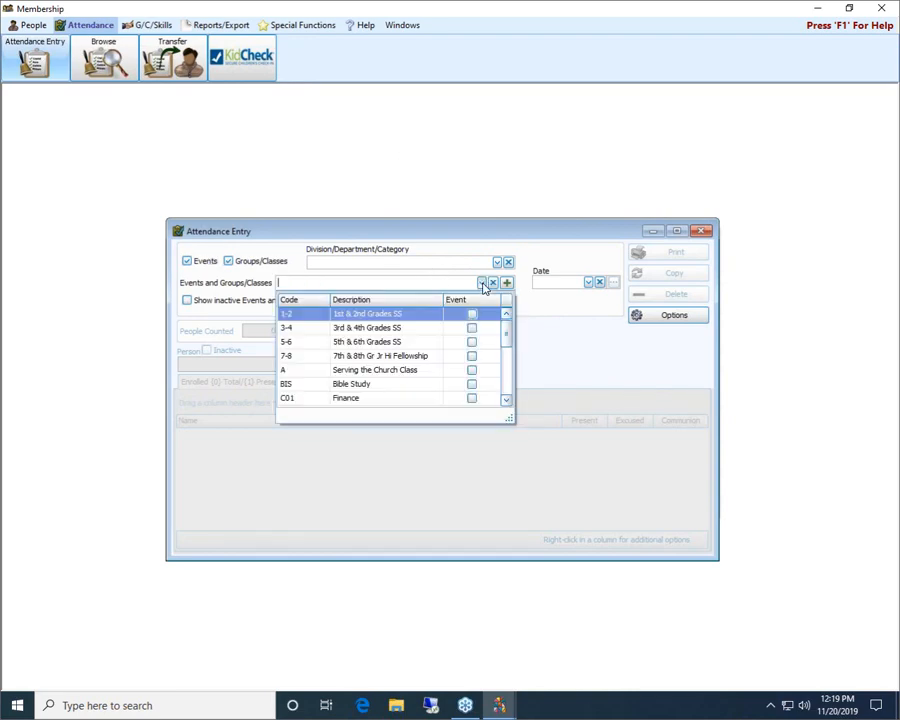
{"action": "left_click", "coordinate": [408, 318]}
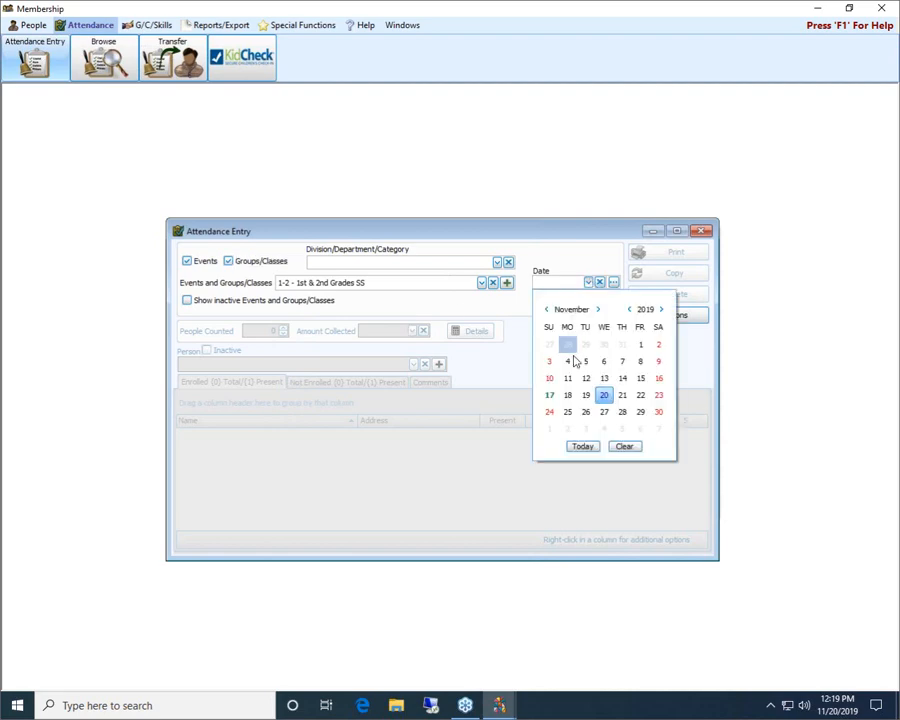
{"action": "left_click", "coordinate": [550, 396]}
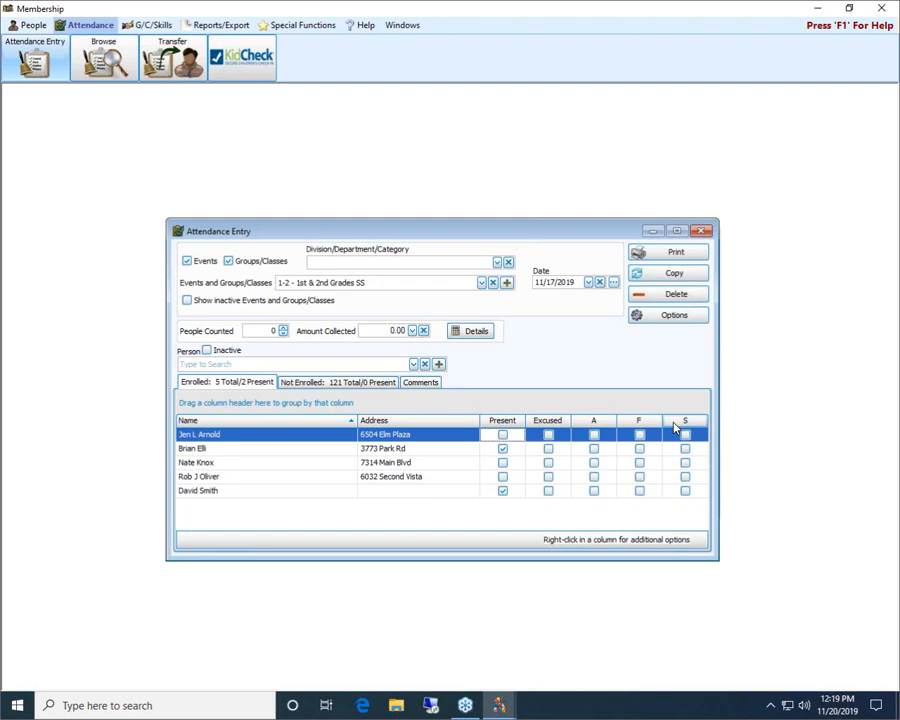
{"action": "left_click", "coordinate": [417, 386]}
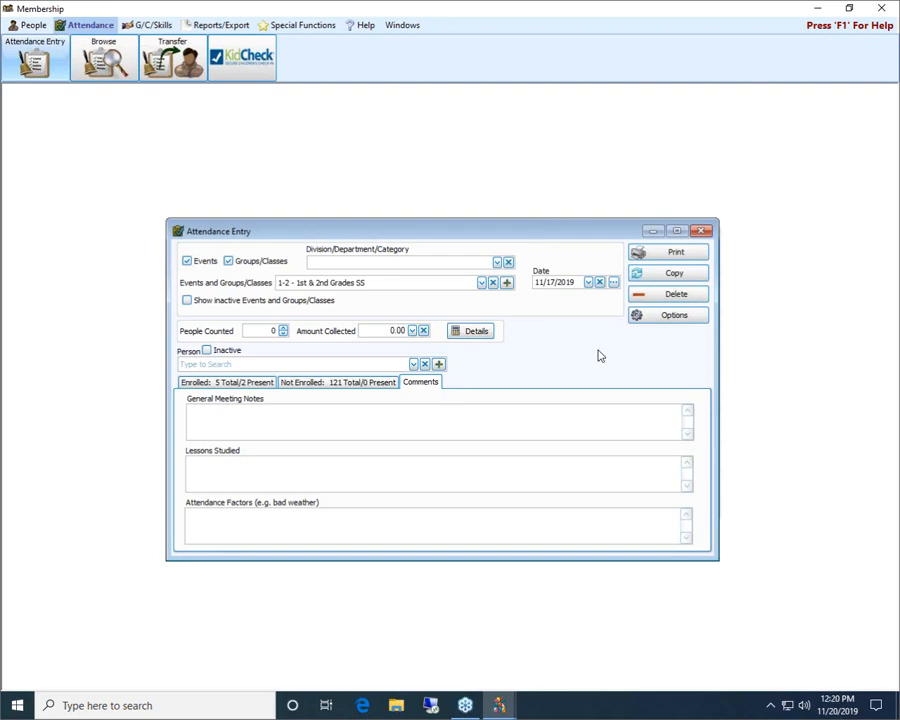
{"action": "left_click", "coordinate": [705, 232]}
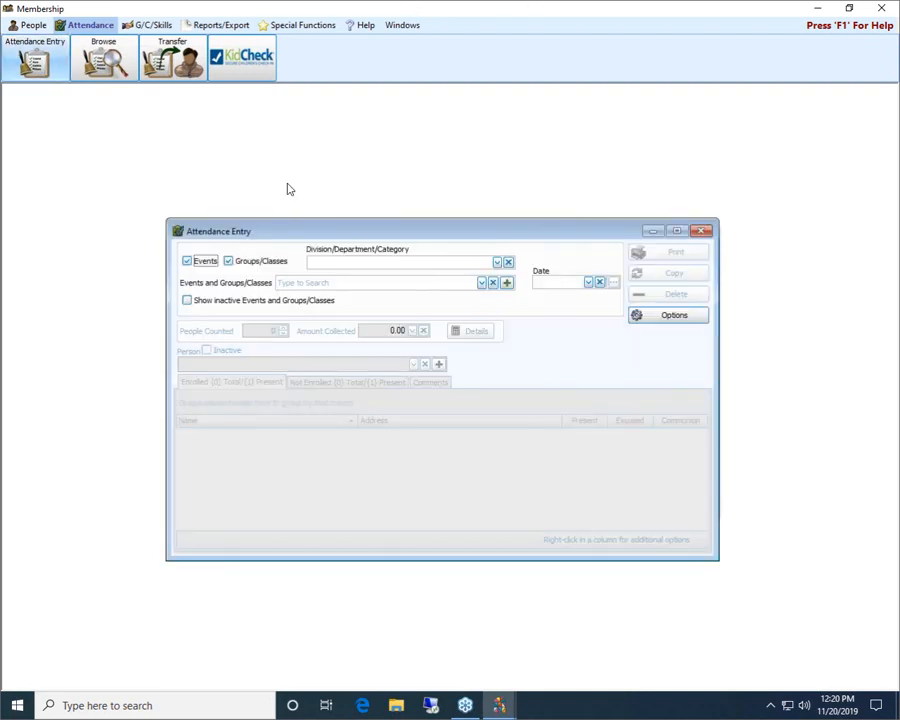
Load the SW - Sunday AM Worship attendance for 01/13/2019 from the event's list of recorded meeting dates.
{"action": "left_click", "coordinate": [481, 283]}
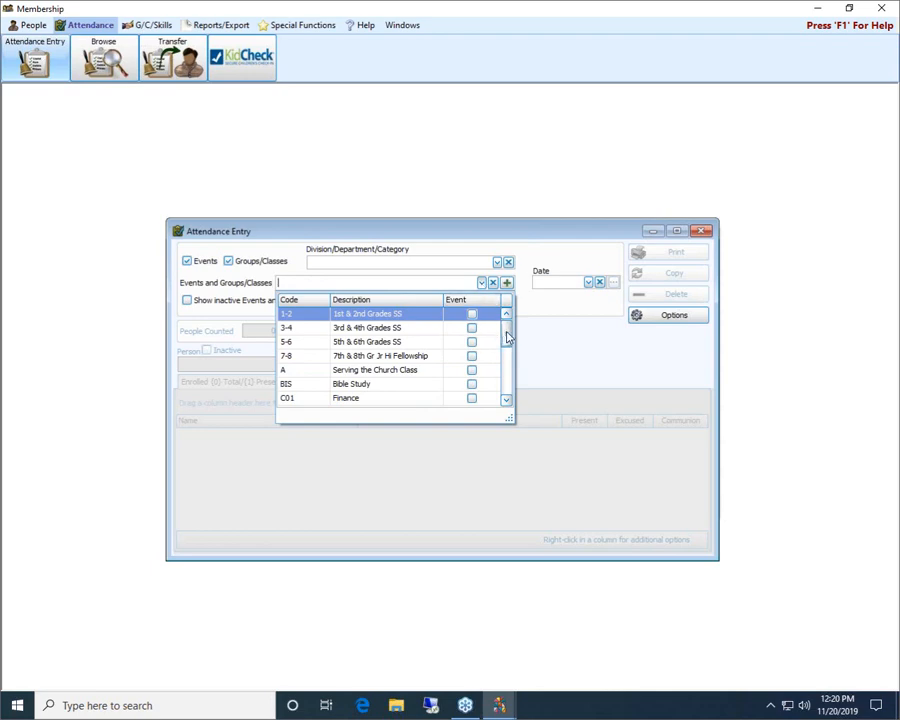
{"action": "left_click_drag", "start_coordinate": [507, 337], "coordinate": [507, 393]}
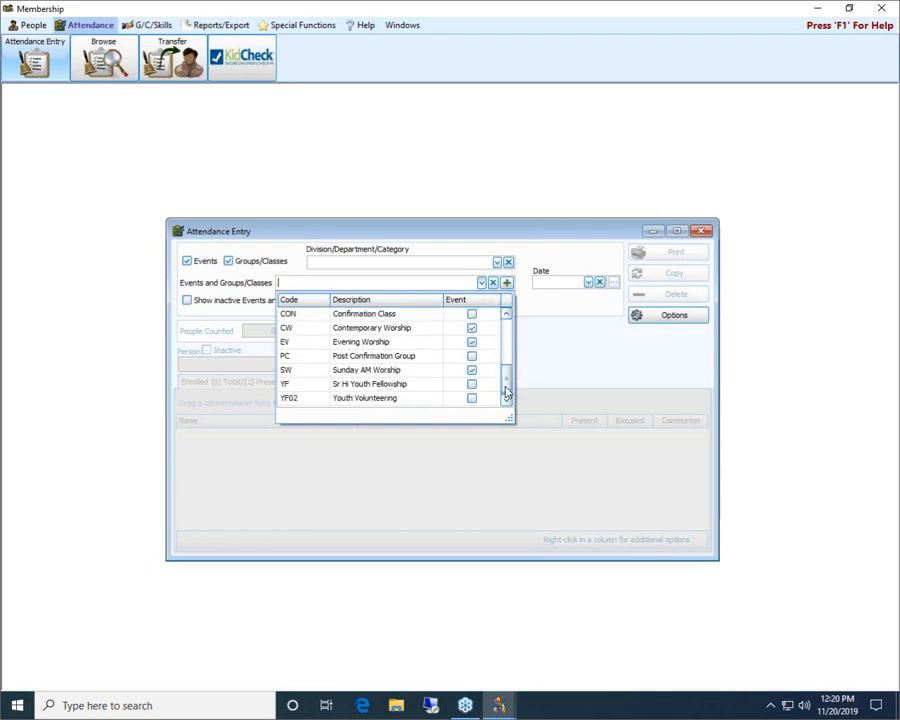
{"action": "left_click", "coordinate": [400, 371]}
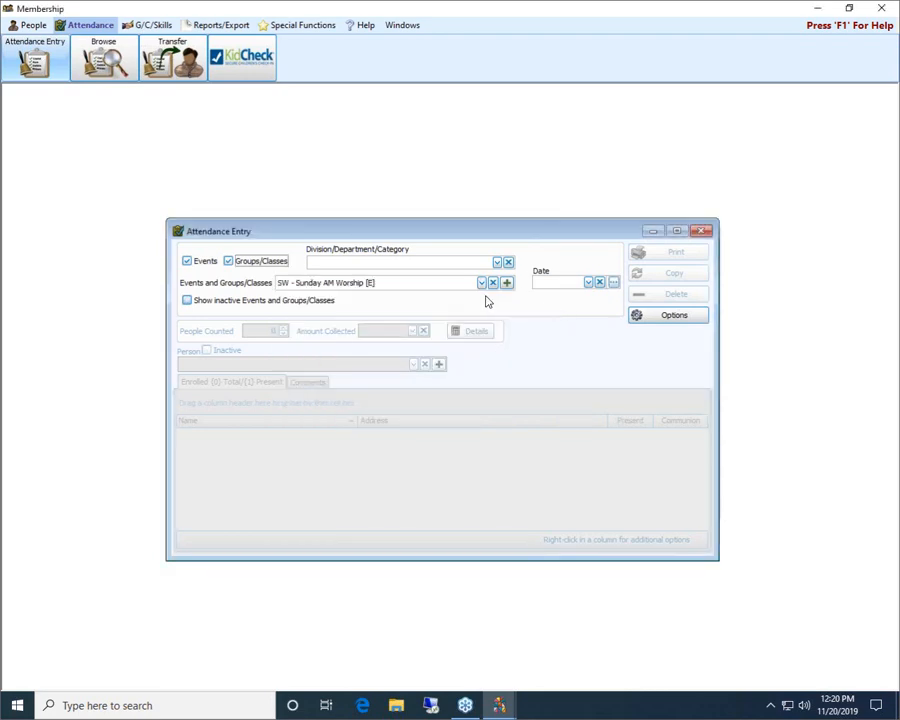
{"action": "left_click", "coordinate": [614, 283]}
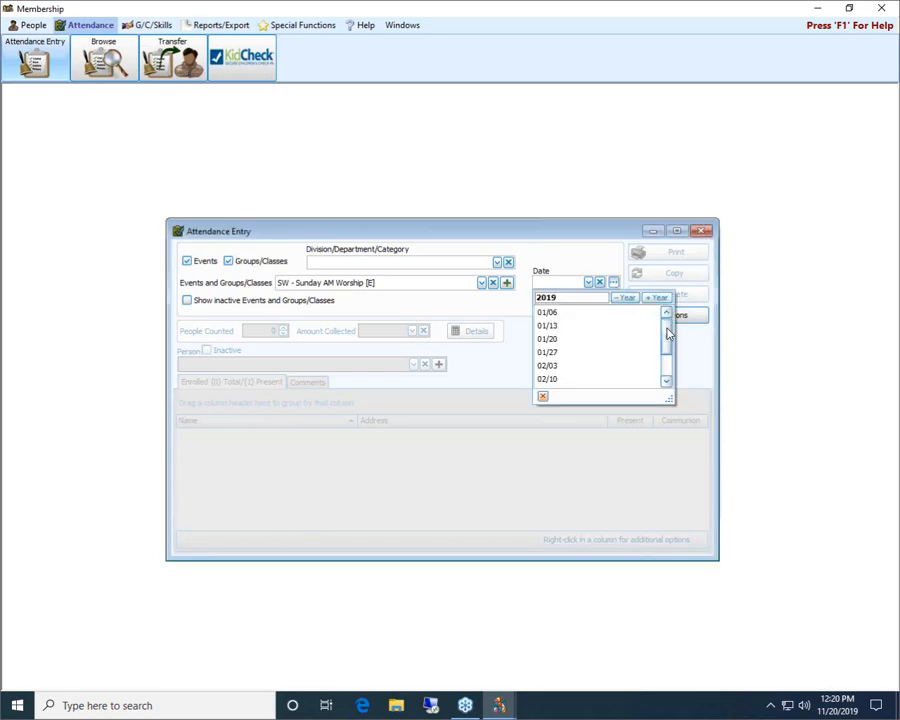
{"action": "mouse_move", "coordinate": [667, 328]}
{"action": "left_mouse_down"}
{"action": "mouse_move", "coordinate": [671, 354]}
{"action": "mouse_move", "coordinate": [669, 323]}
{"action": "left_mouse_up"}
{"action": "left_click", "coordinate": [632, 299]}
{"action": "left_click", "coordinate": [660, 299]}
{"action": "left_click", "coordinate": [548, 327]}
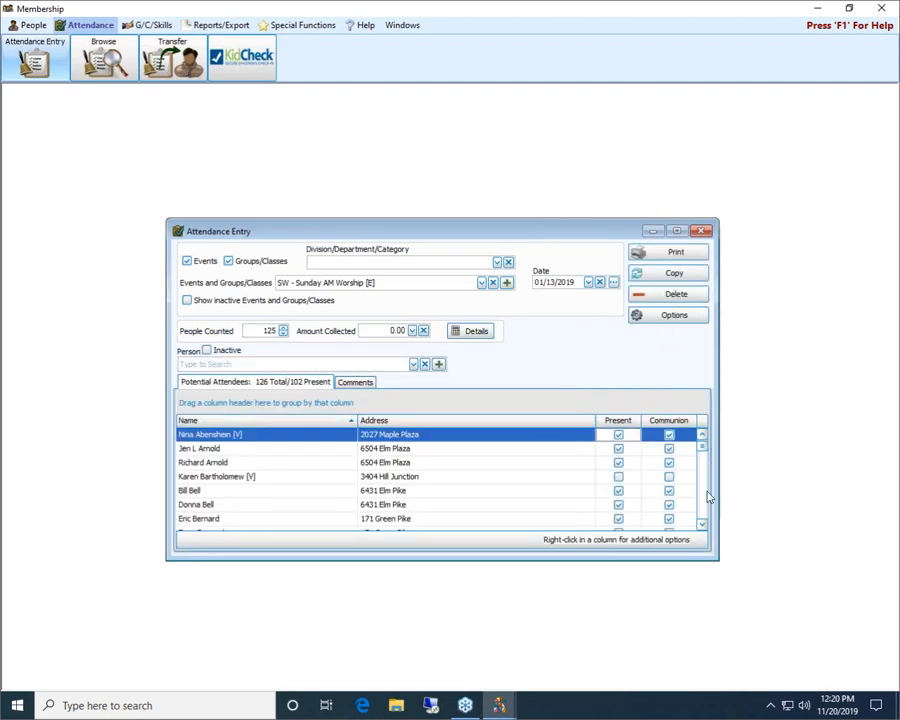
Look through the potential attendees' marks and the recorded 2019 meeting dates for Sunday AM Worship.
{"action": "scroll", "coordinate": [702, 518], "scroll_direction": "down", "scroll_amount": 18}
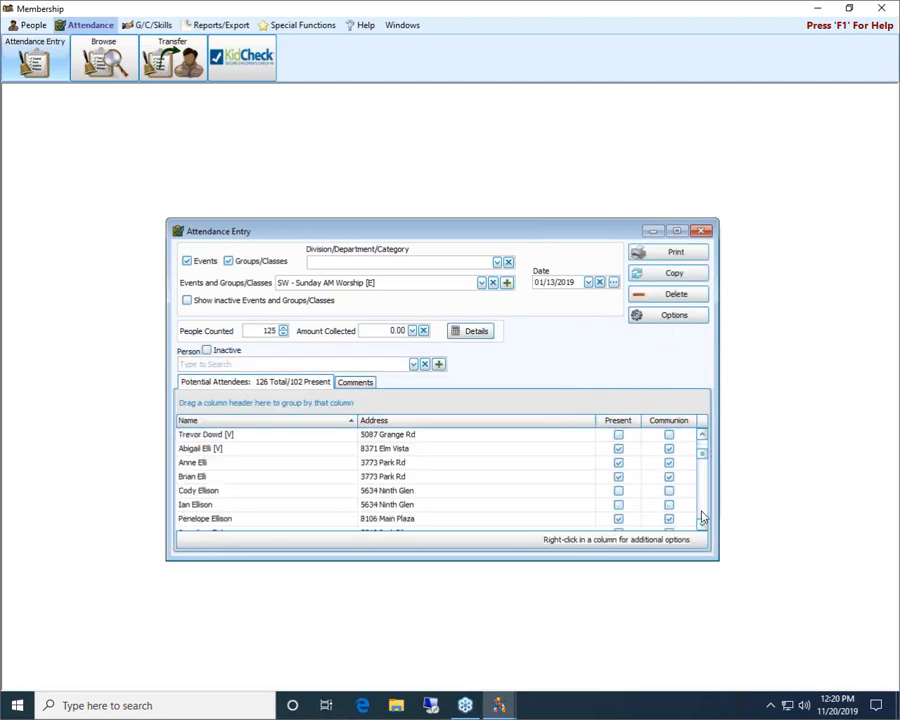
{"action": "left_click_drag", "start_coordinate": [701, 476], "coordinate": [703, 438]}
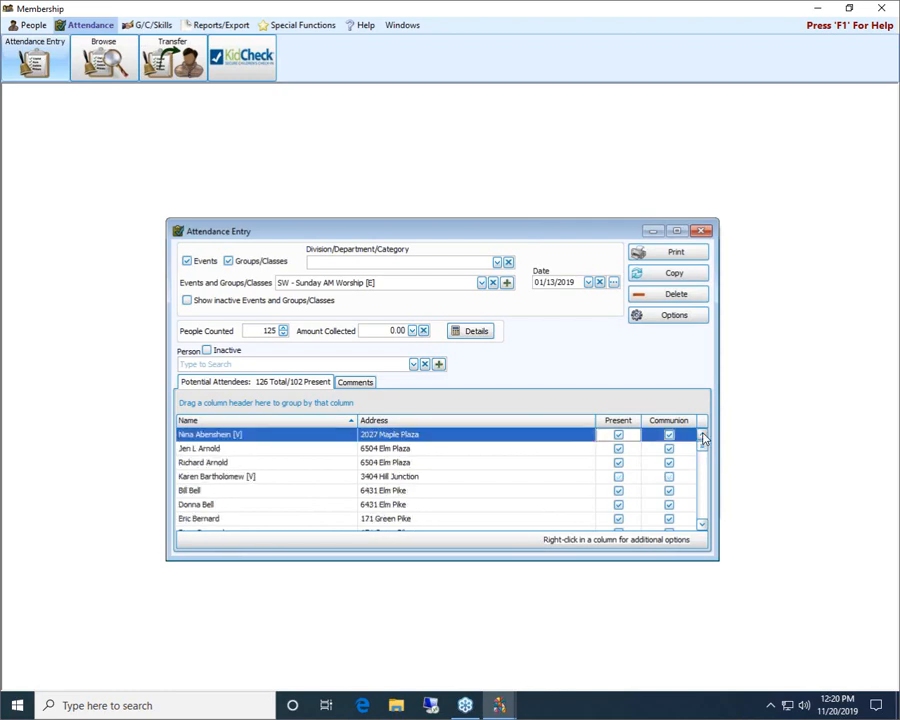
{"action": "left_click", "coordinate": [614, 283]}
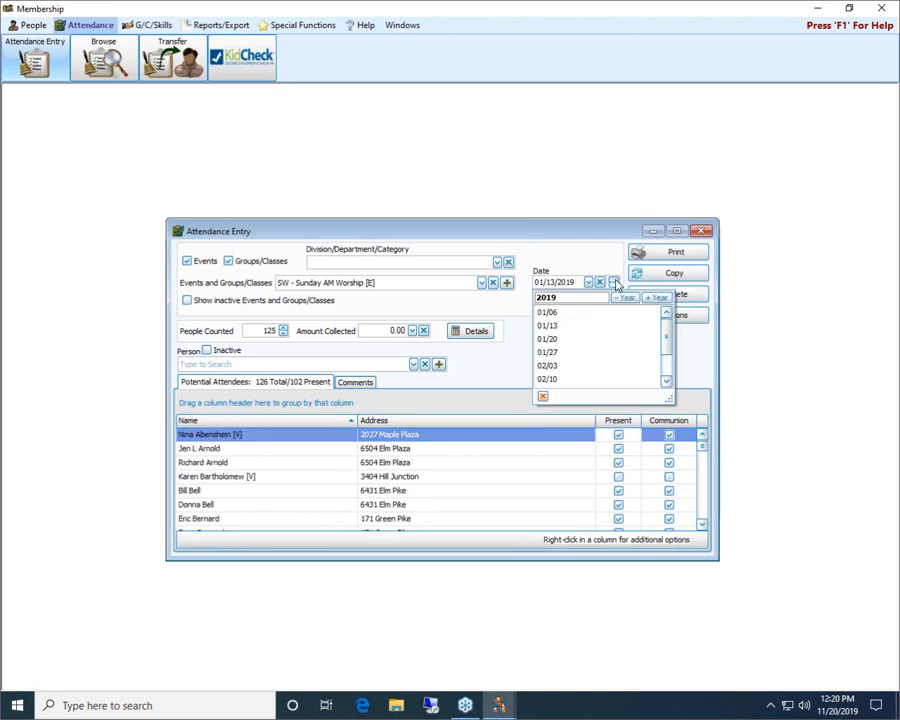
{"action": "left_click_drag", "start_coordinate": [665, 337], "coordinate": [675, 363]}
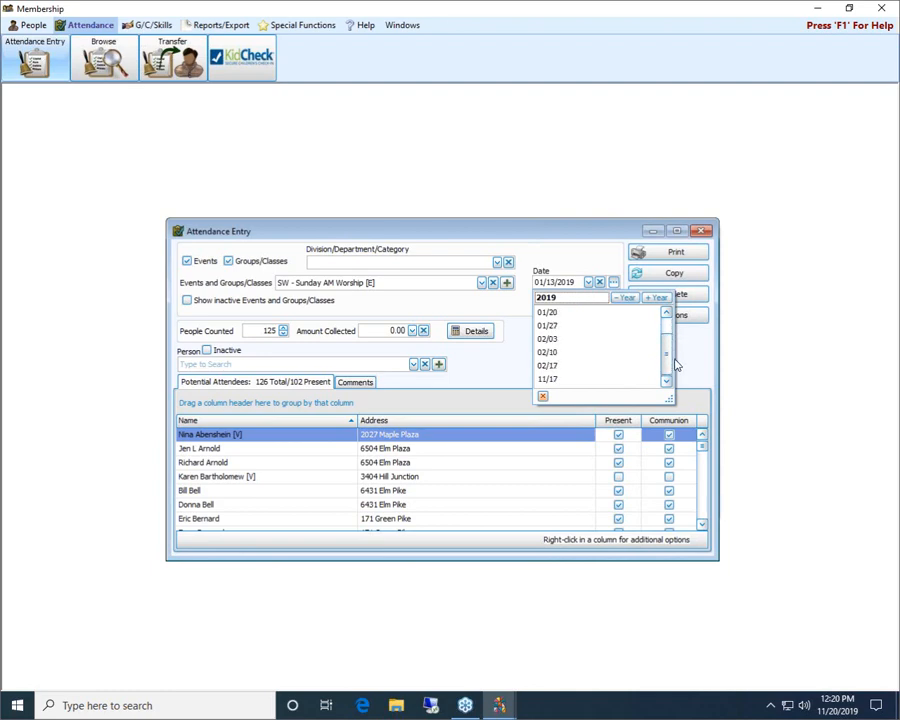
{"action": "left_click", "coordinate": [580, 261]}
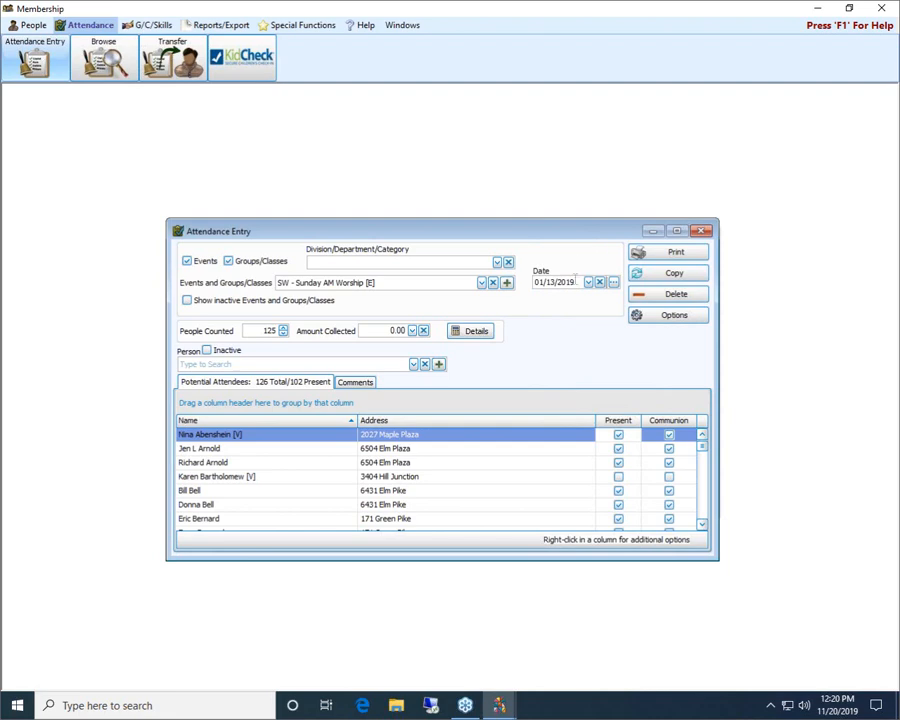
Print the attendance Summary By Event report for Sunday AM Worship on 01/13/2019.
{"action": "left_click", "coordinate": [678, 255]}
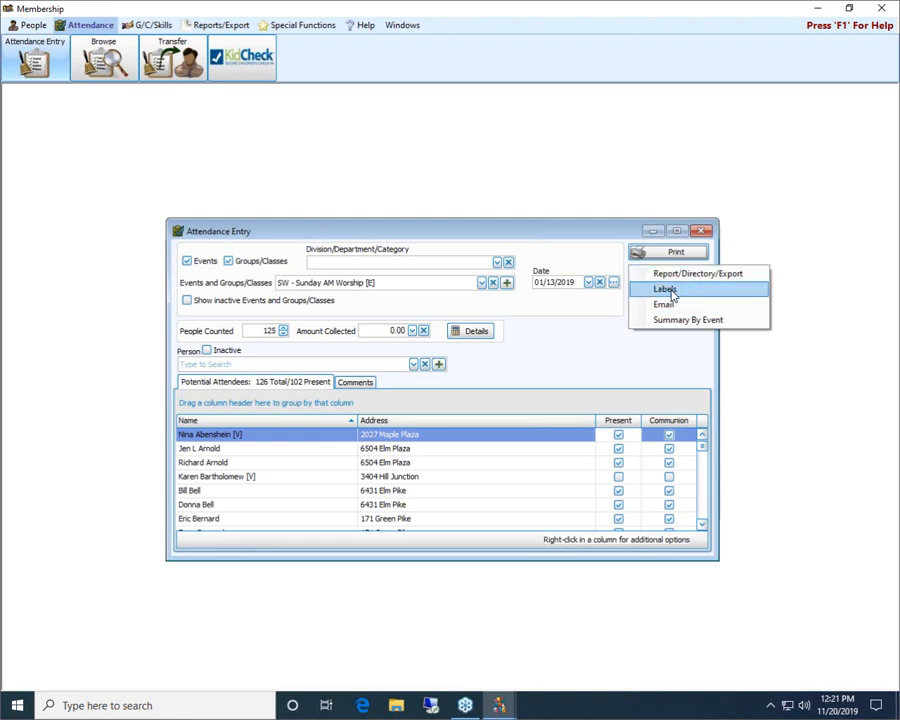
{"action": "left_click", "coordinate": [683, 320]}
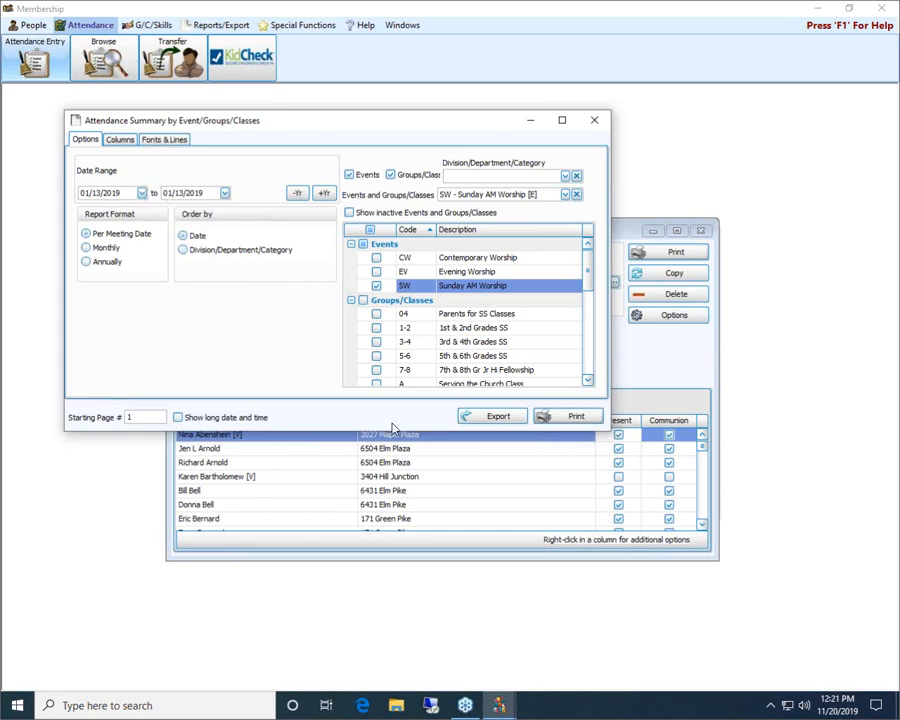
{"action": "left_click", "coordinate": [556, 418]}
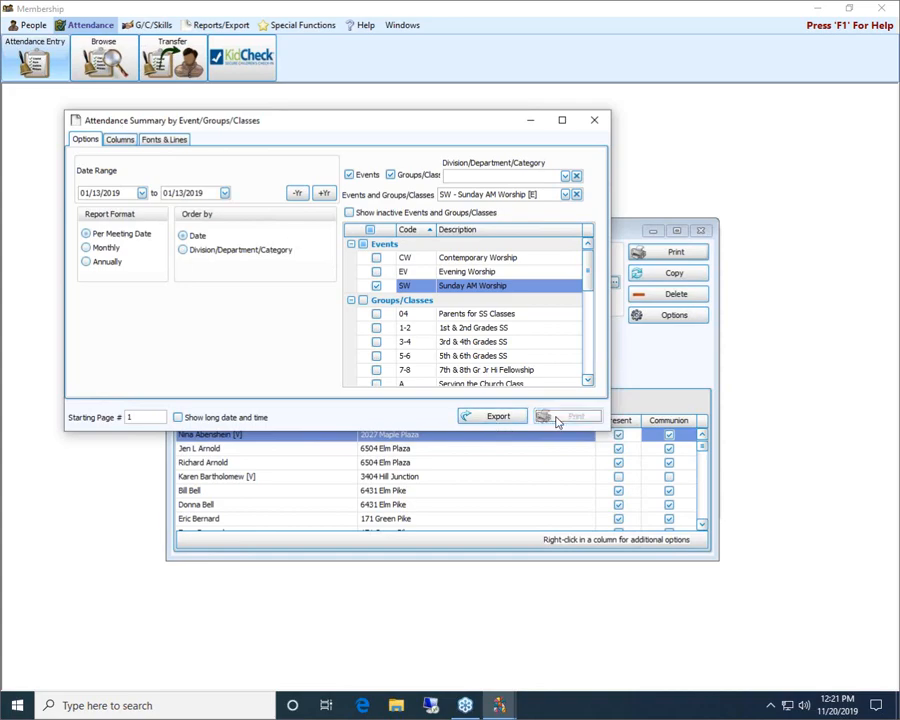